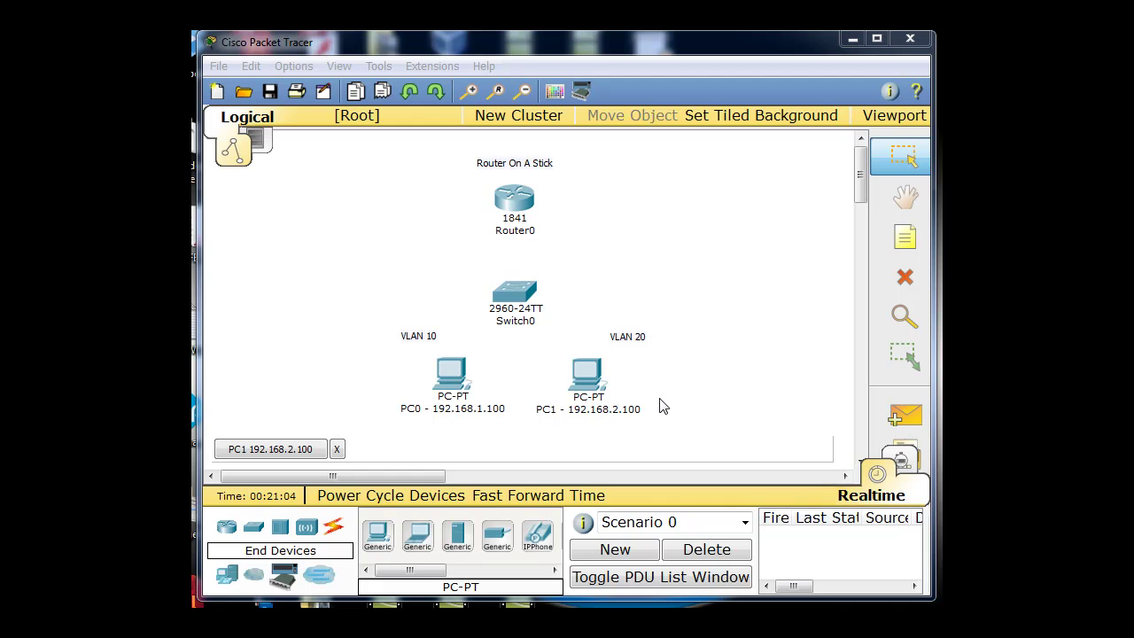
Step: Connect PC0's FastEthernet port to FastEthernet0/1 on Switch0 with a copper straight-through cable
left_click(333, 527)
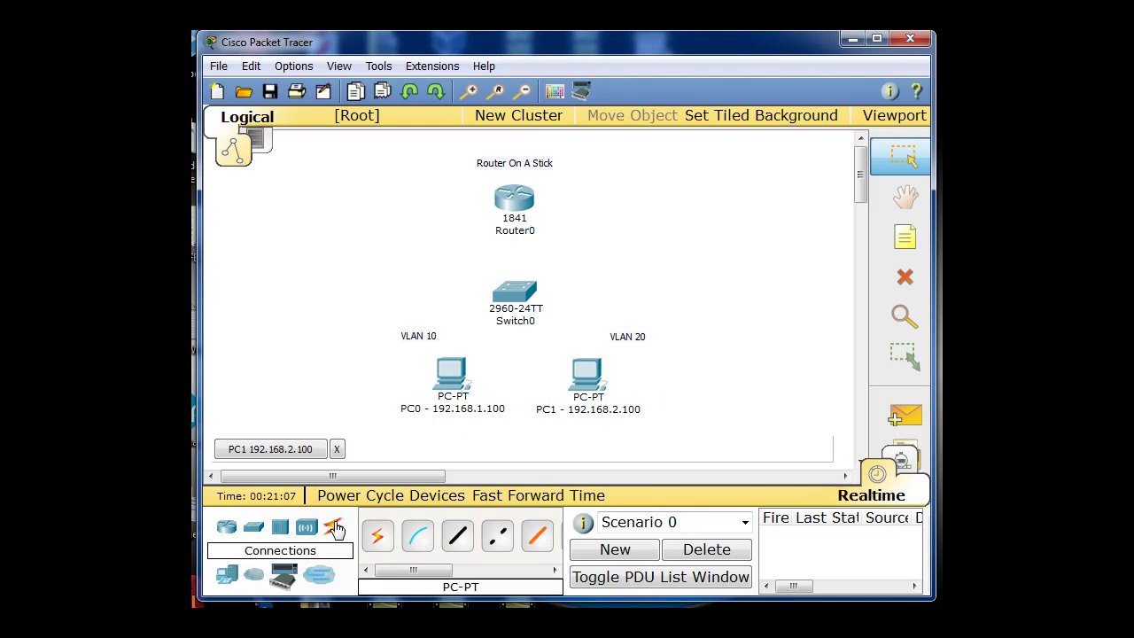
left_click(457, 535)
left_click(450, 379)
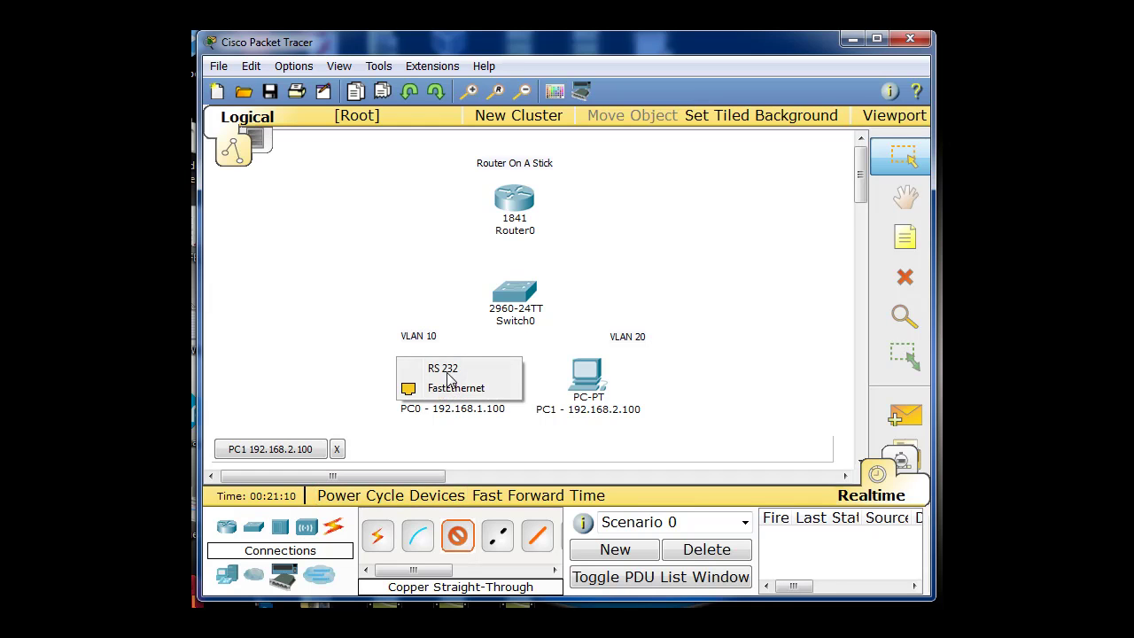
left_click(452, 388)
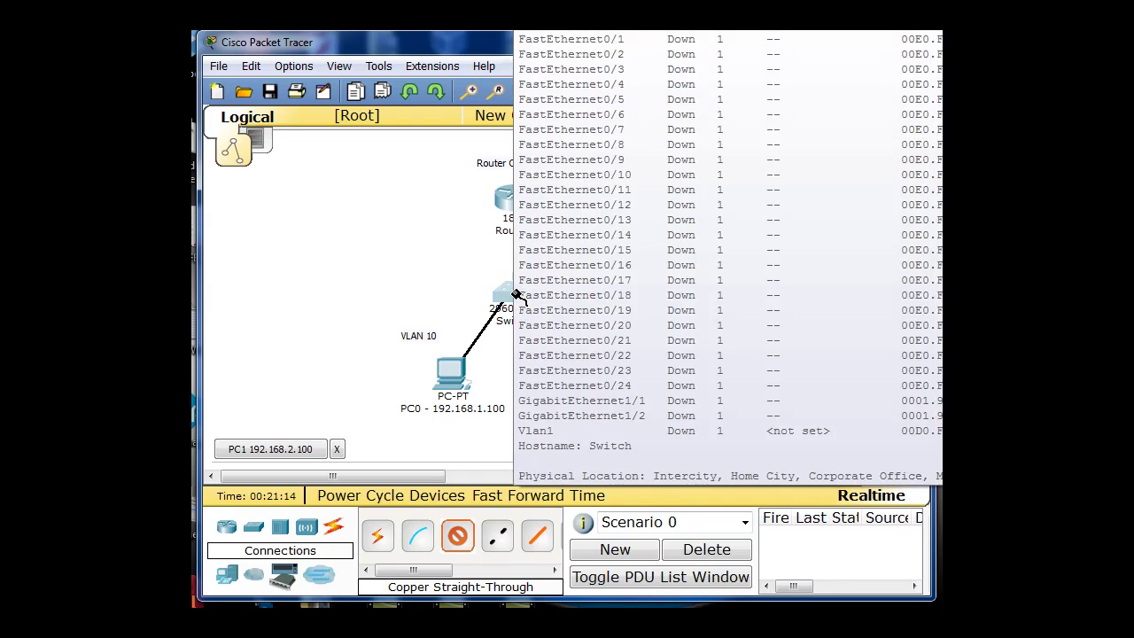
left_click(517, 295)
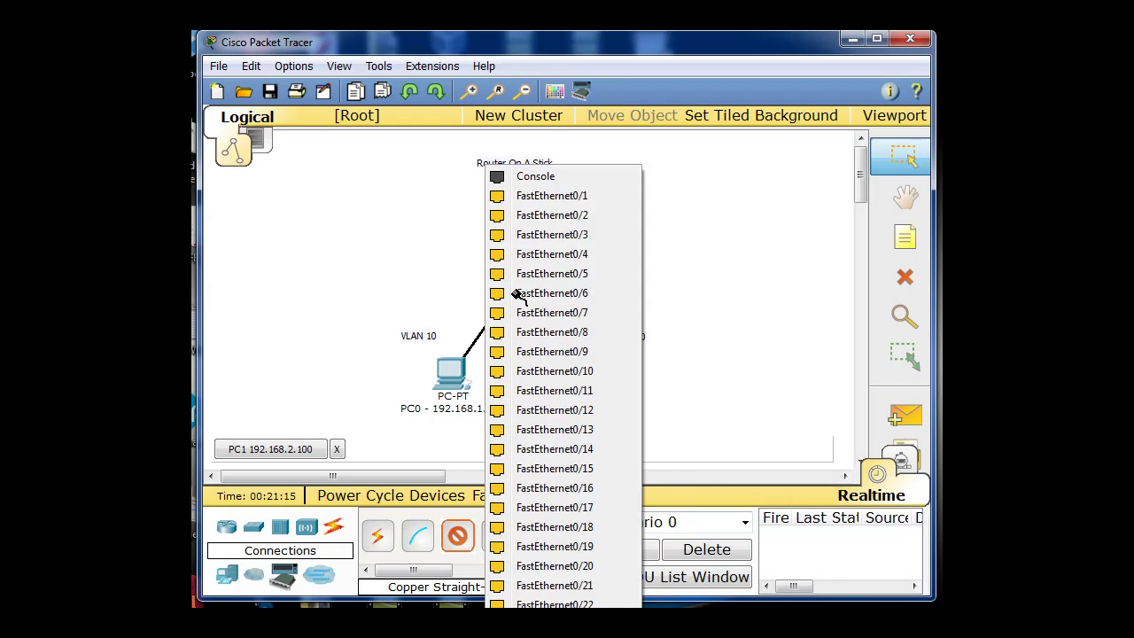
left_click(497, 199)
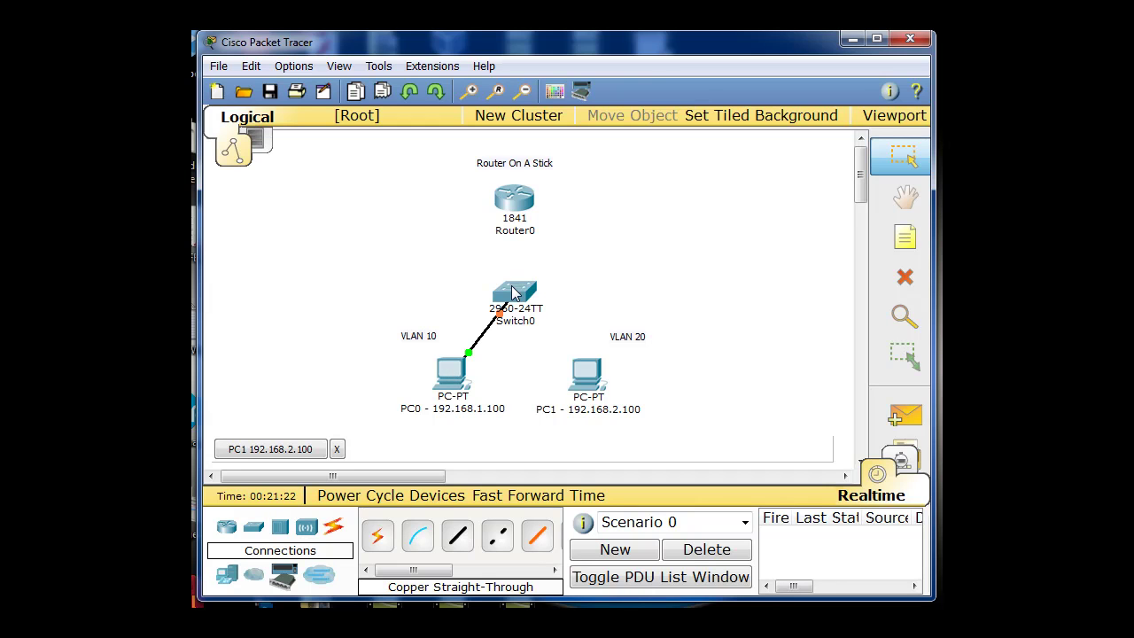
Step: Connect PC1's FastEthernet port to FastEthernet0/10 on Switch0 with a copper straight-through cable
left_click(457, 535)
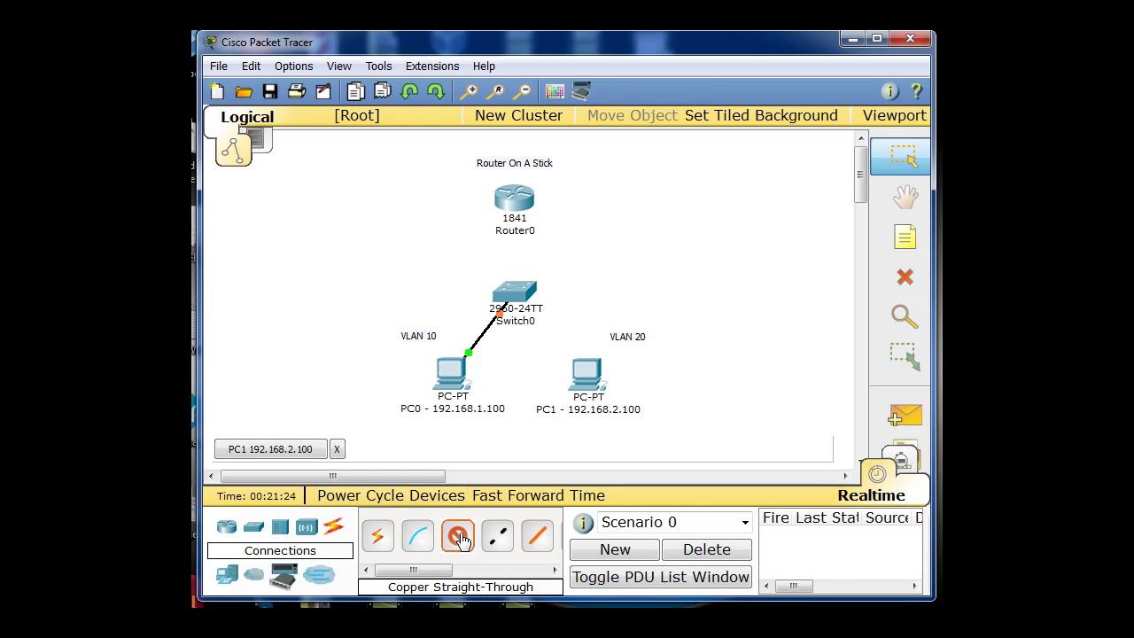
left_click(585, 376)
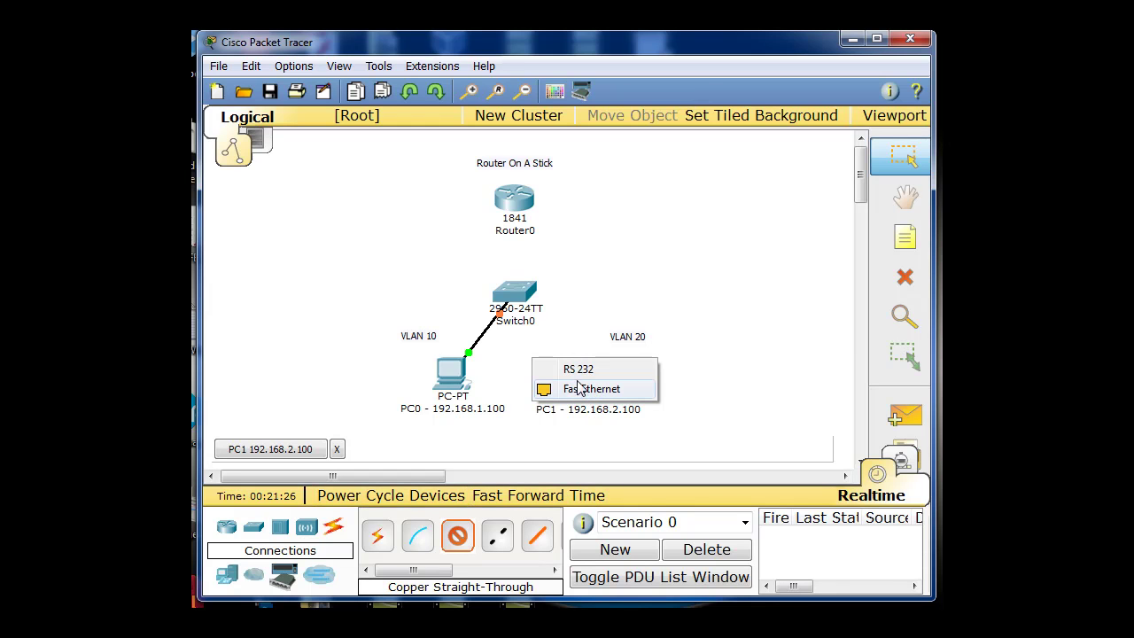
left_click(572, 392)
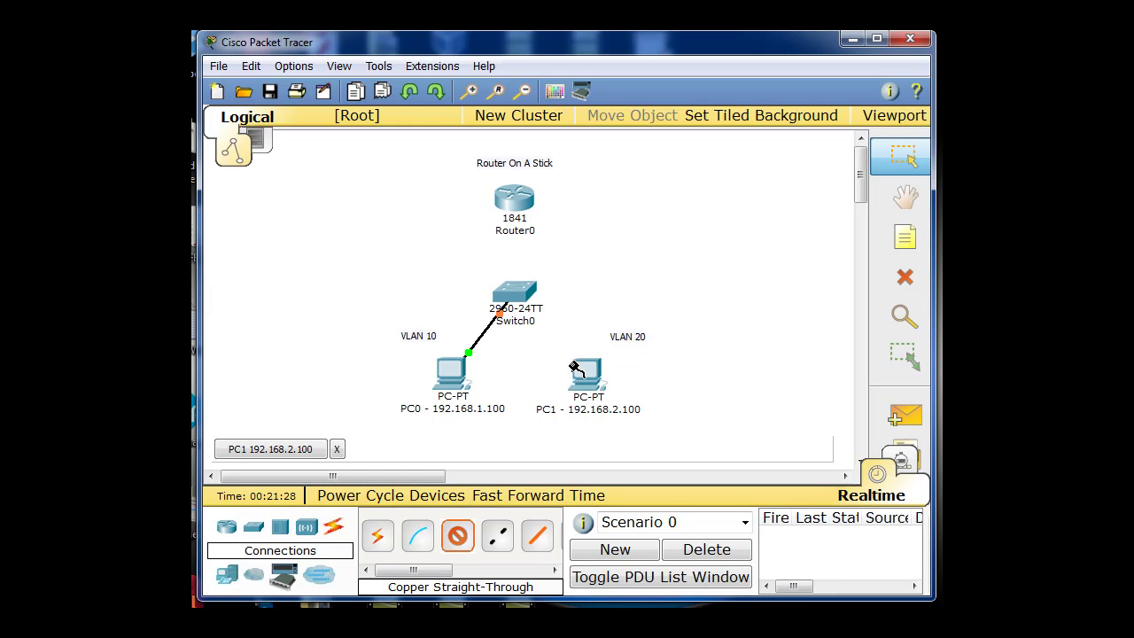
left_click(517, 292)
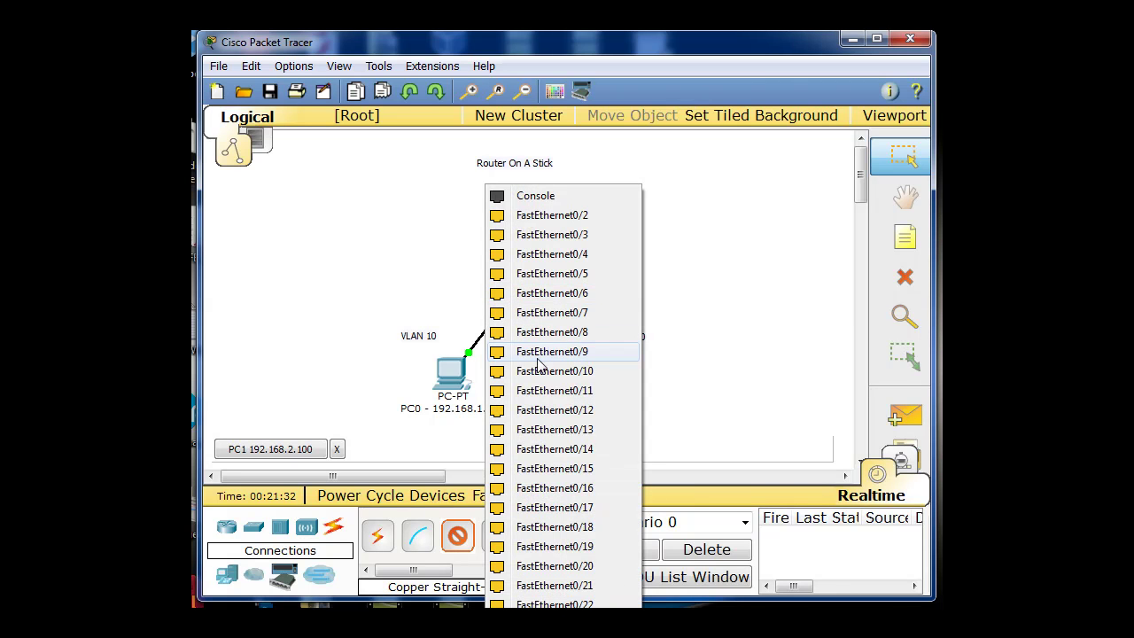
left_click(554, 371)
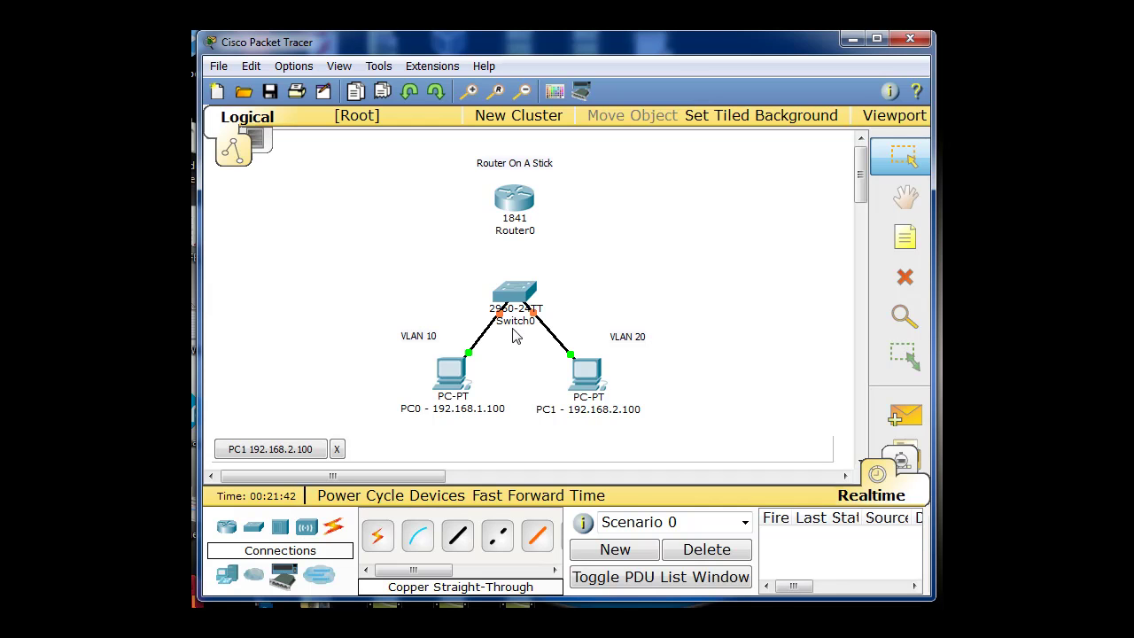
Step: Open Switch0's command line interface and enter global configuration mode
left_click(515, 296)
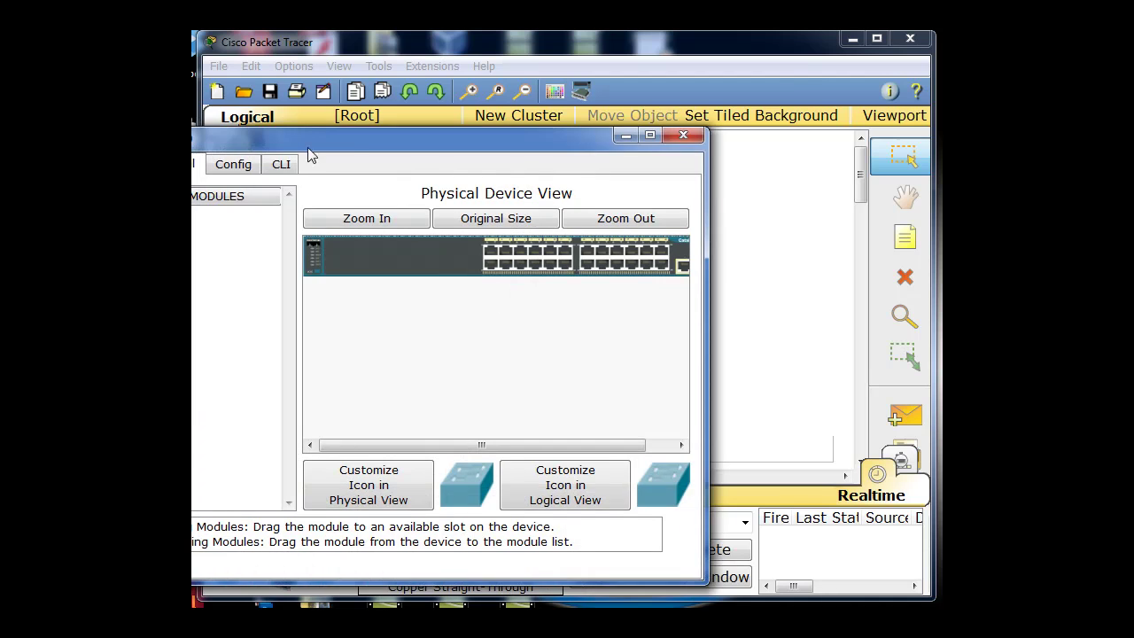
left_click_drag(348, 142, 462, 93)
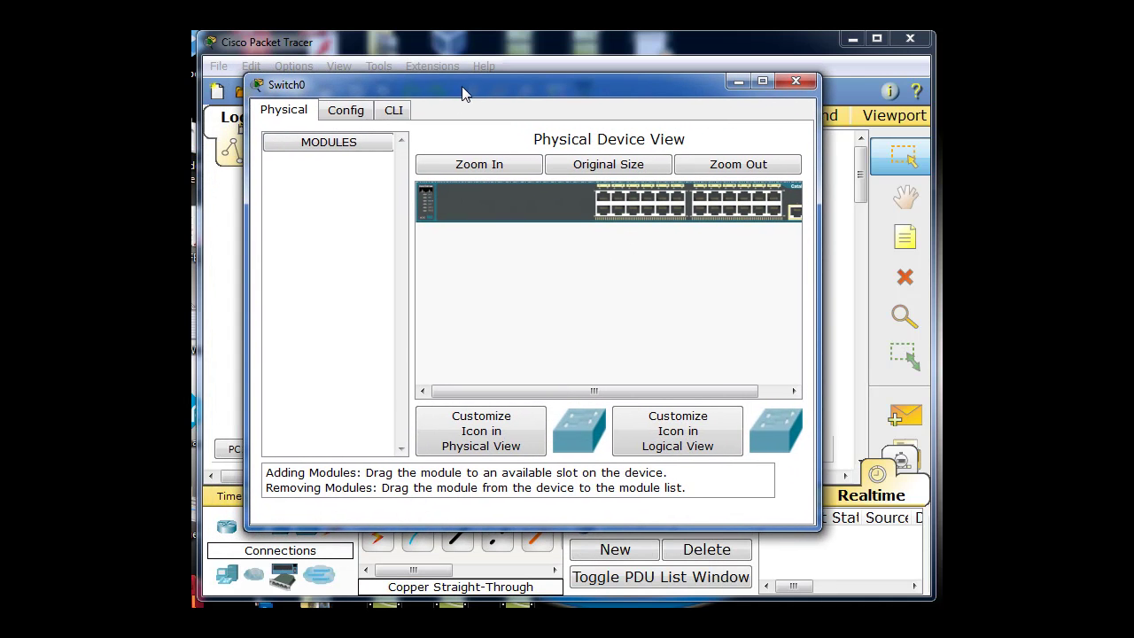
left_click(394, 111)
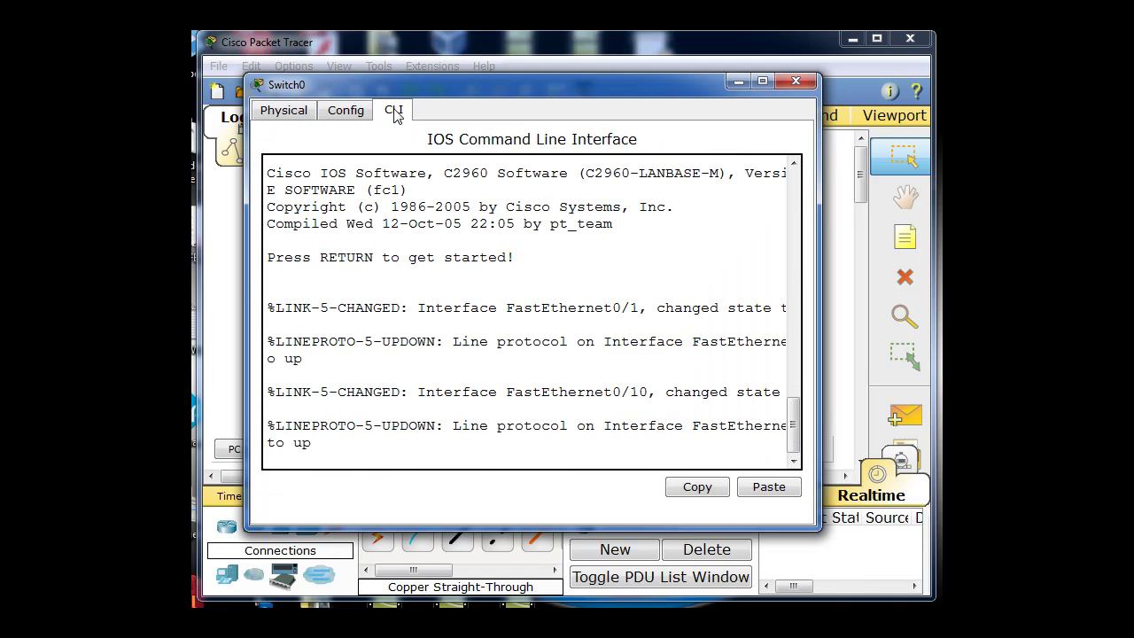
key("Return")
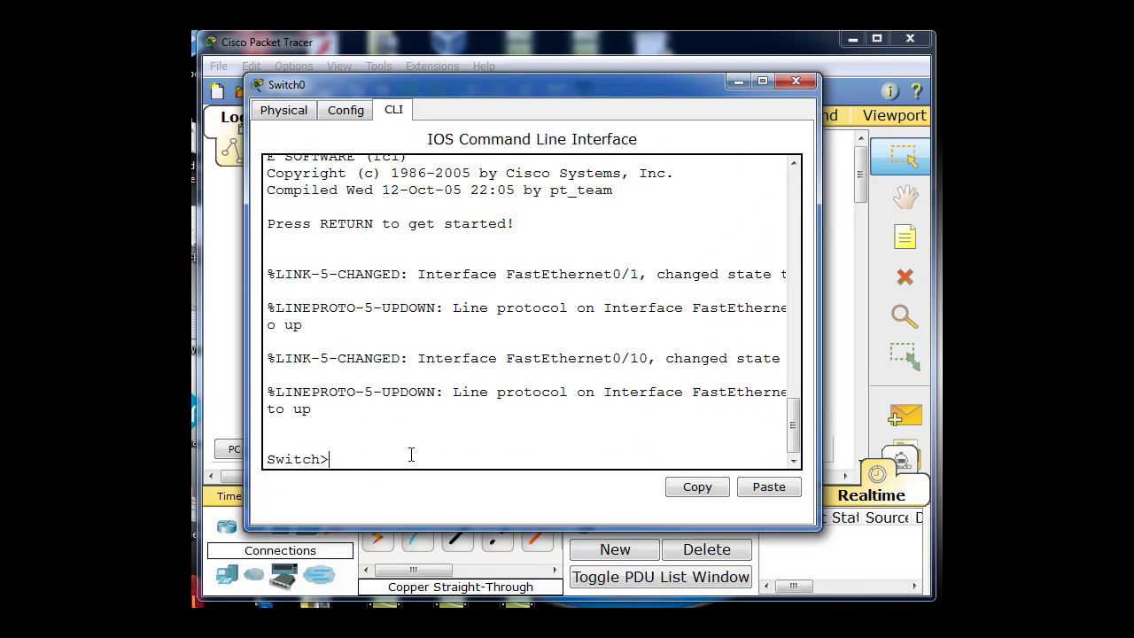
type("enable")
key("Return")
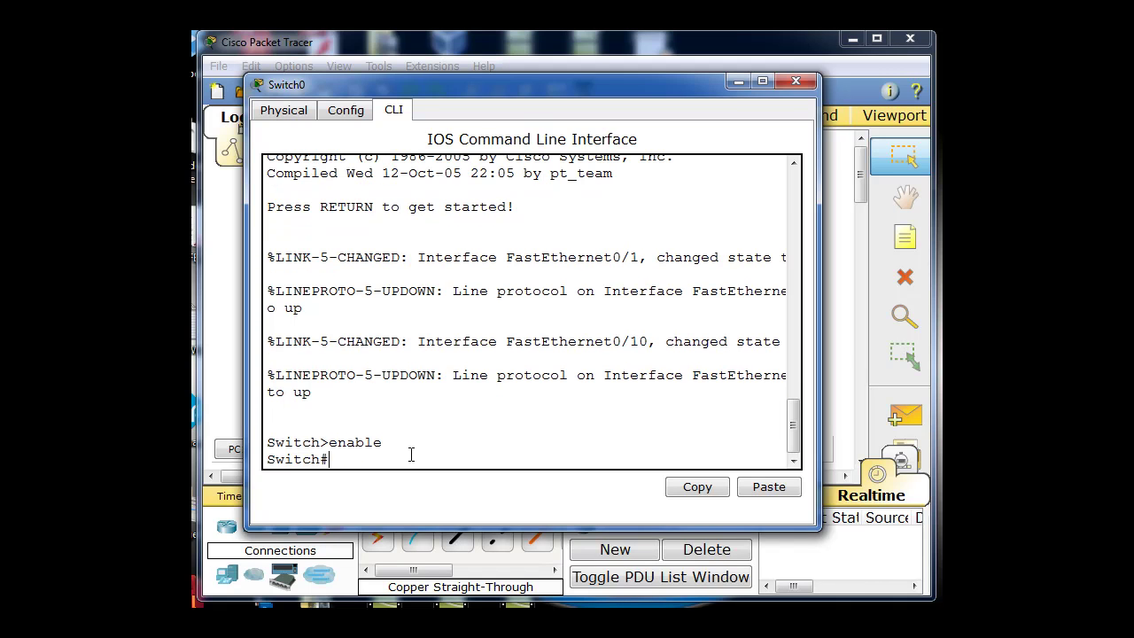
type("configure terminal")
key("Return")
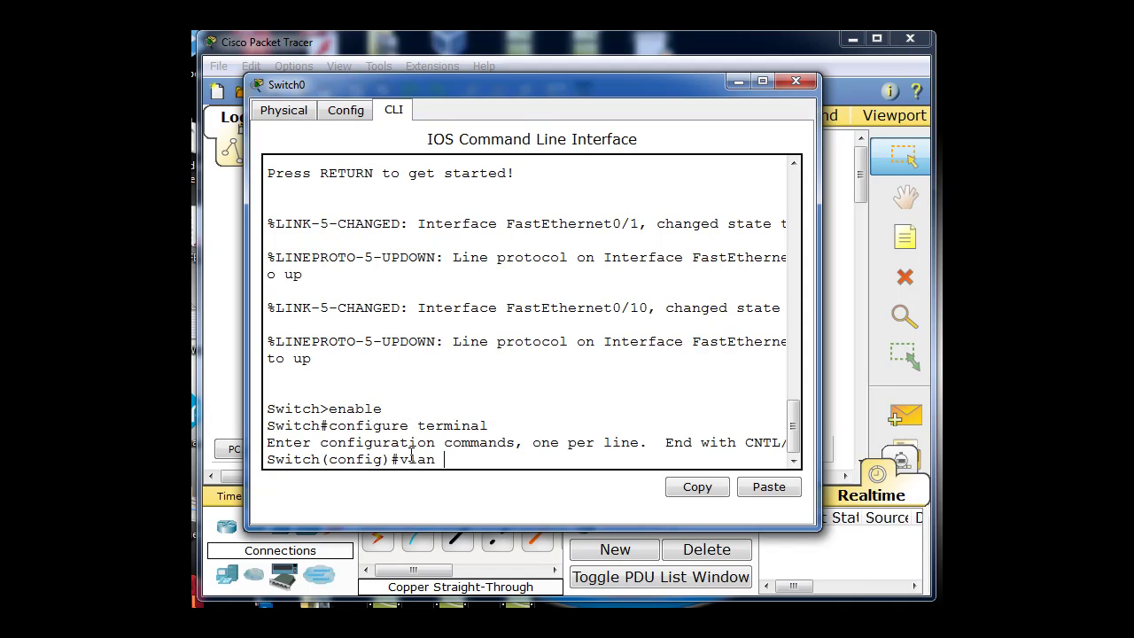
Step: Create VLAN 10 and VLAN 20 on Switch0
type("vlan 10")
key("Return")
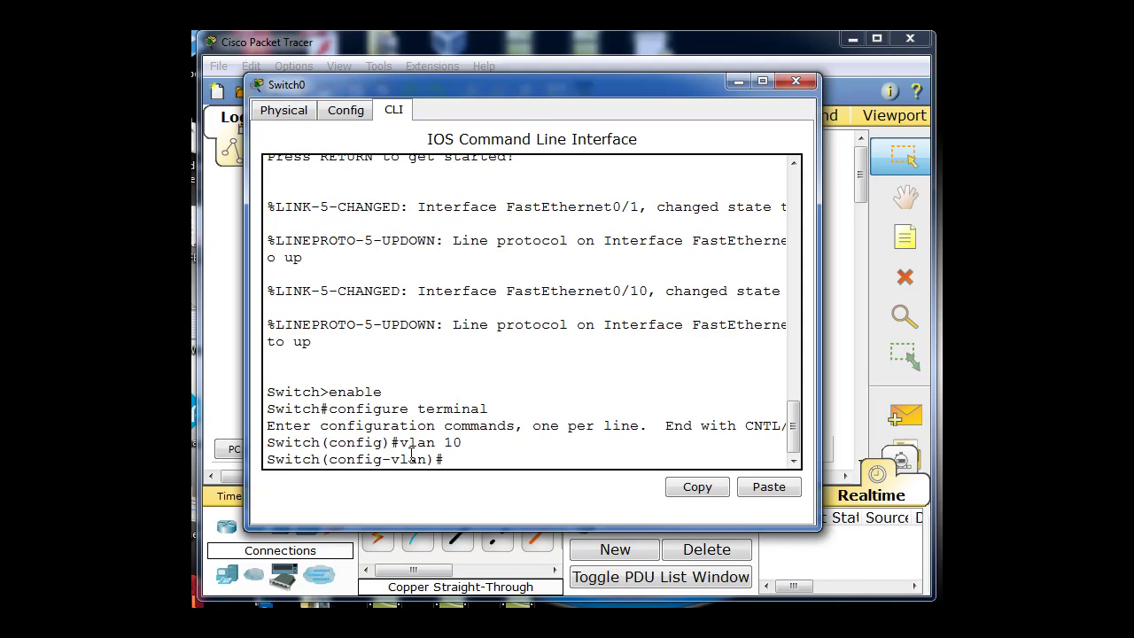
type("vlan 20")
key("Return")
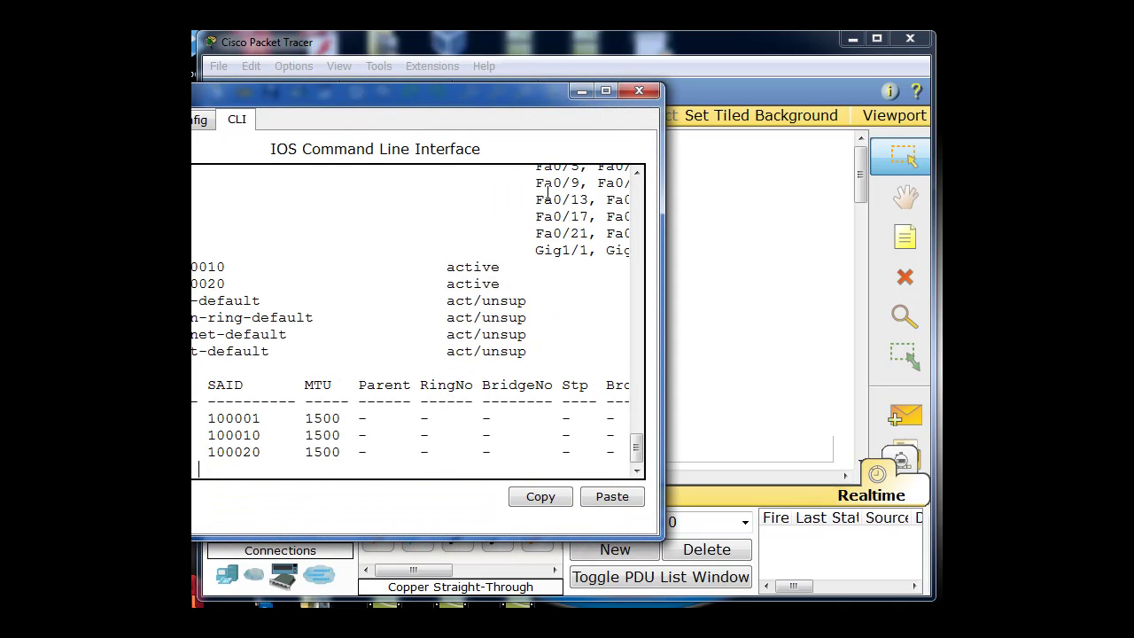
Step: Widen the Switch0 window and examine the VLAN table's names, status and port assignments through to the end of the listing
left_click_drag(505, 118, 679, 117)
left_click_drag(810, 450, 810, 440)
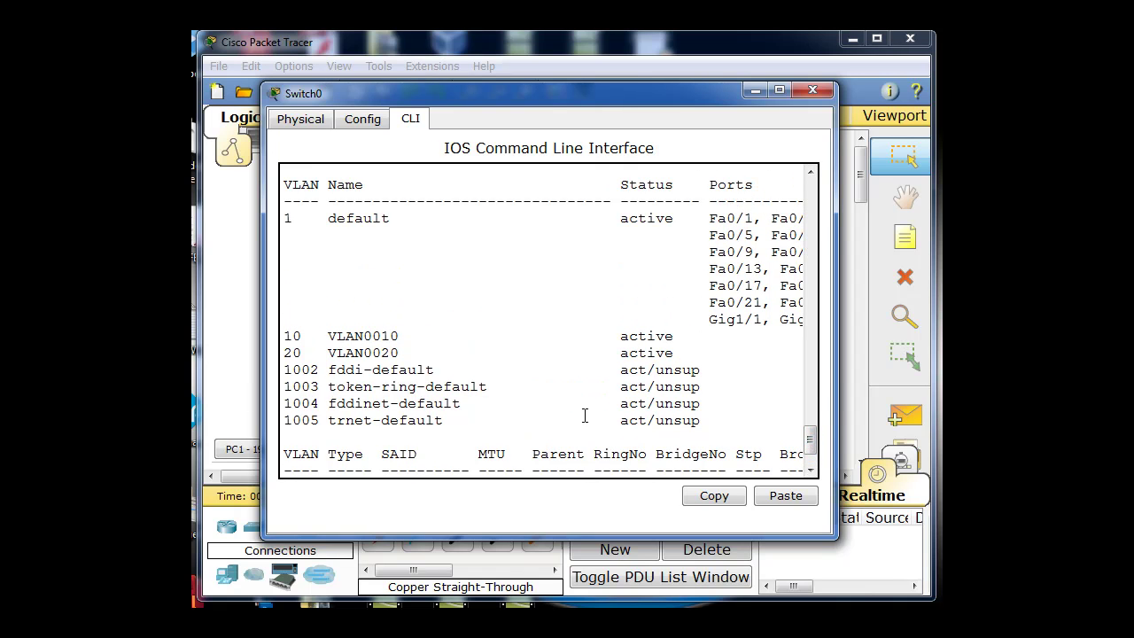
left_click_drag(836, 370, 928, 369)
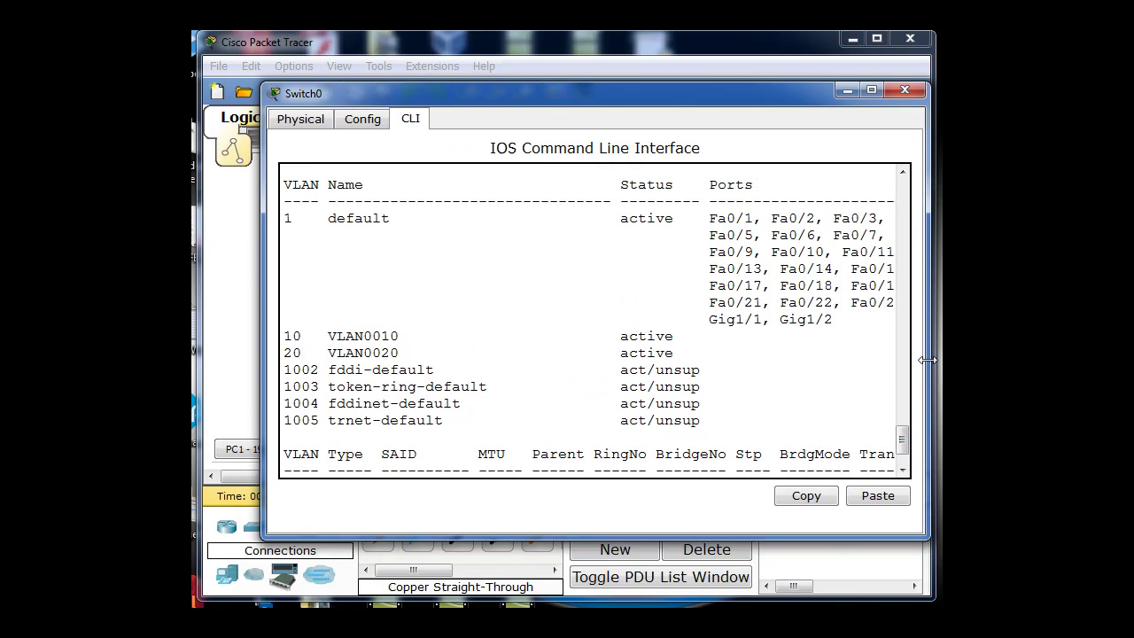
left_click_drag(262, 308, 236, 307)
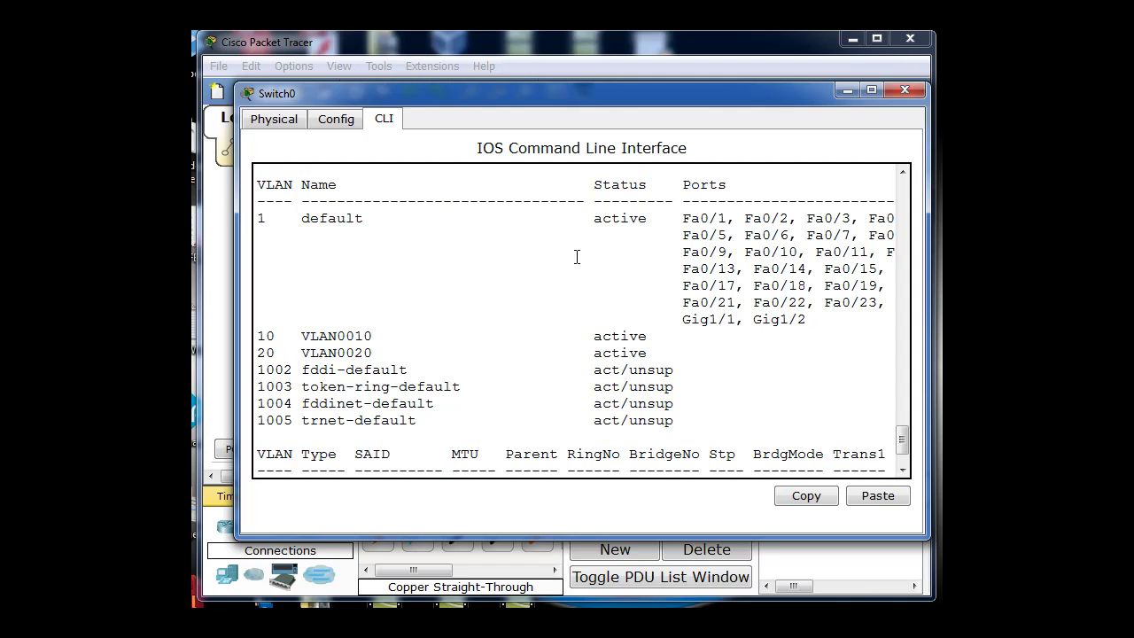
left_click_drag(275, 337, 258, 353)
scroll(900, 440, "down", 2)
scroll(903, 448, "down", 2)
key("Return")
key("space")
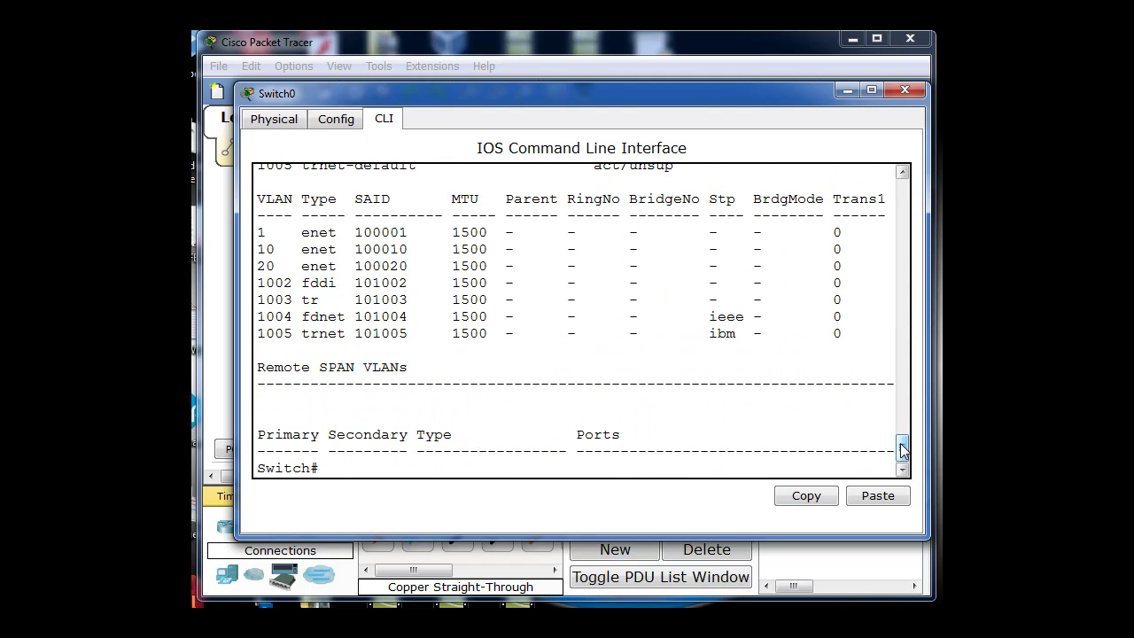
key("Return")
key("Return")
key("Return")
key("Return")
key("Return")
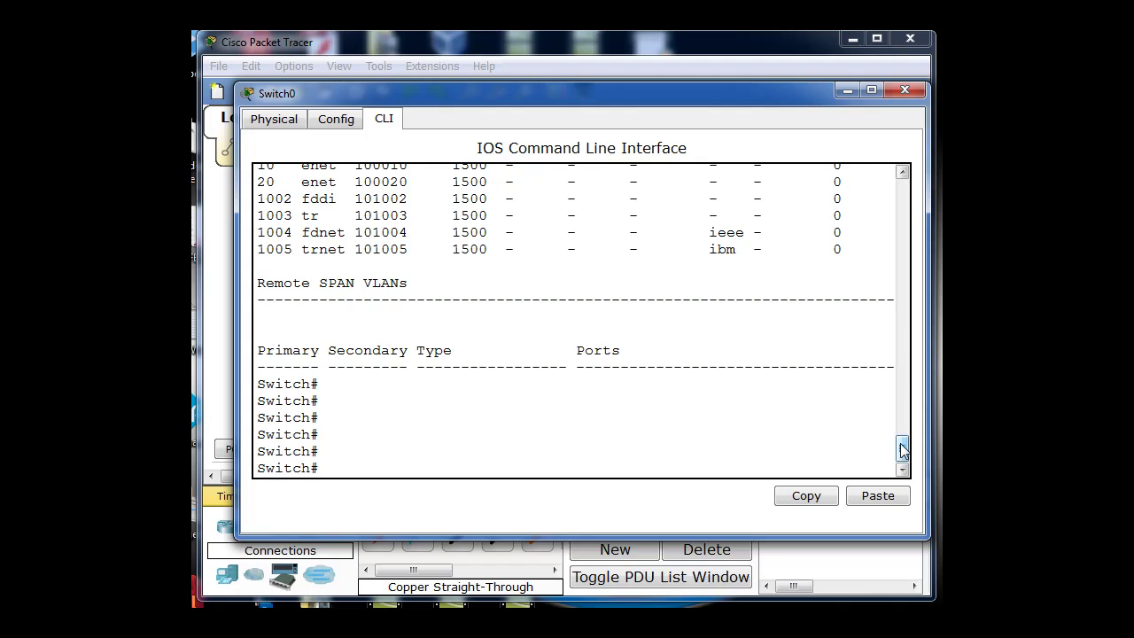
Step: Enter configuration mode and set interface fa0/1 as an access port in VLAN 10
type("conf t")
key("Return")
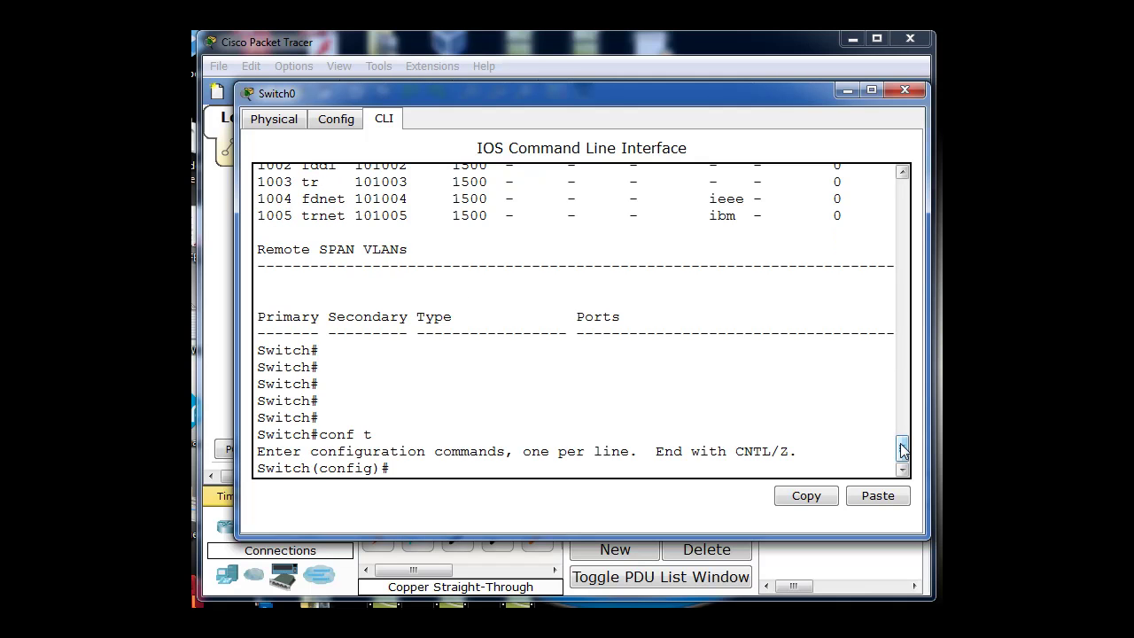
type("int fa0/1")
key("Return")
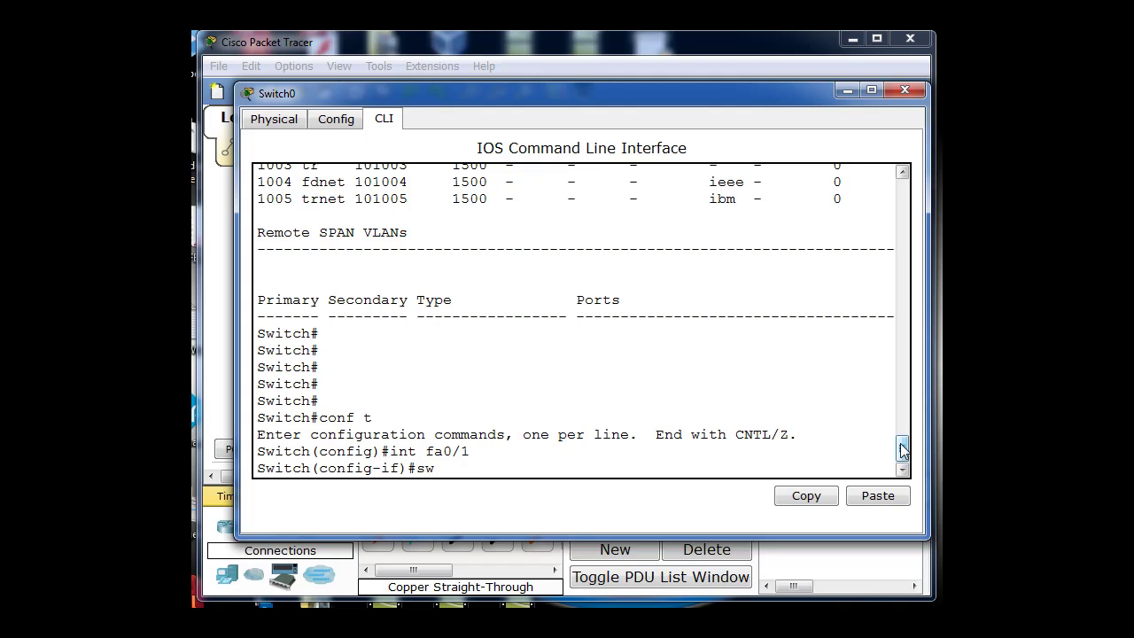
type("switchport mode access")
key("Return")
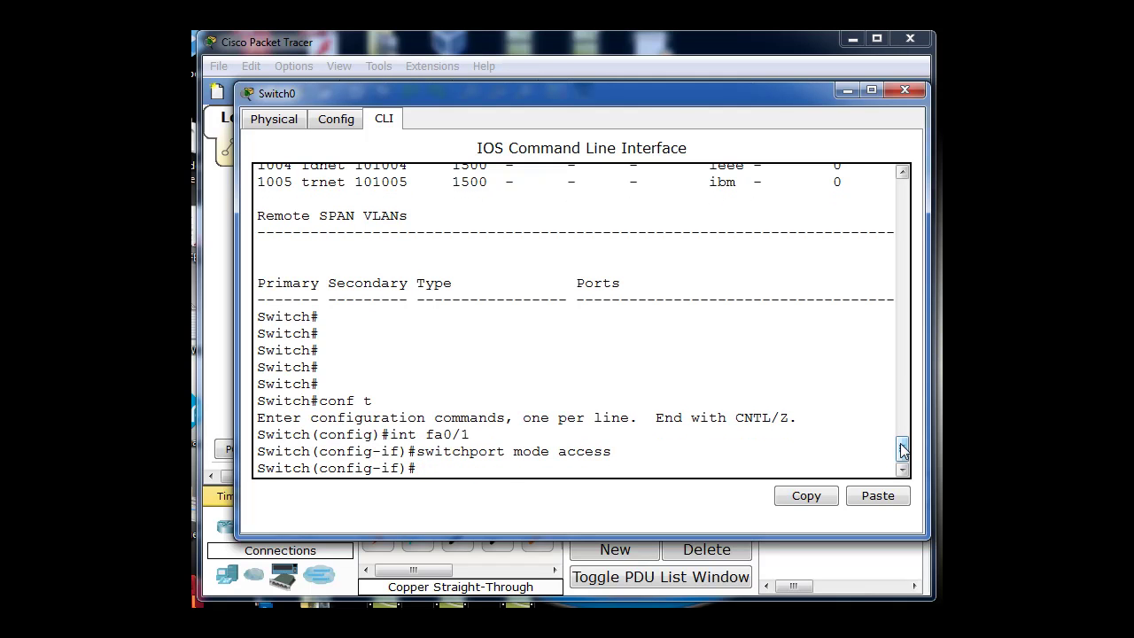
type("switchport access vlan")
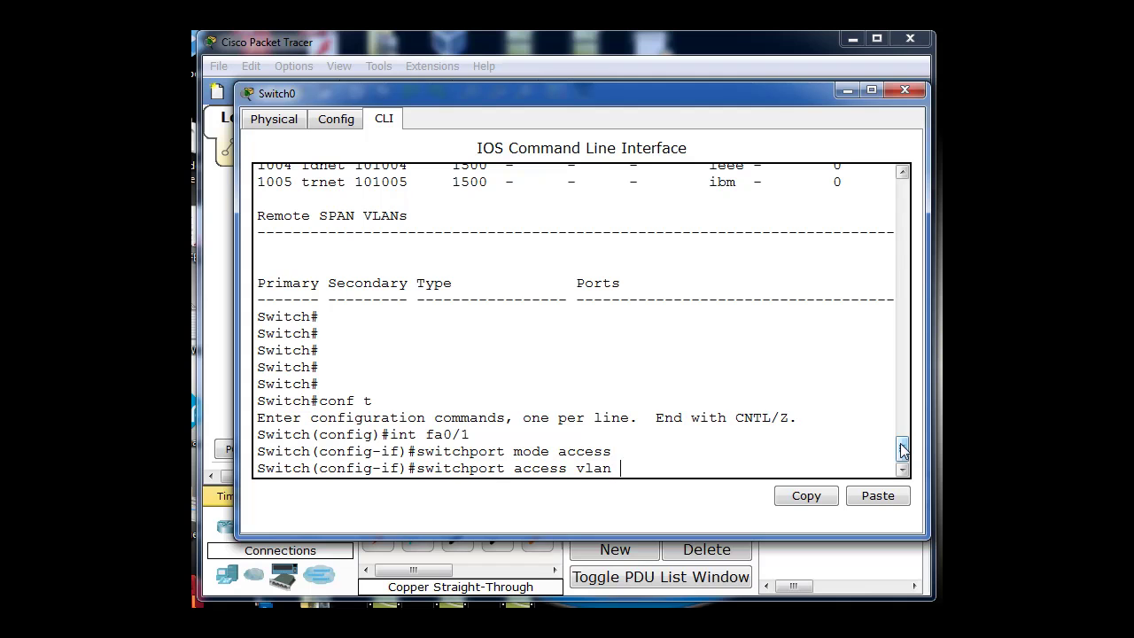
type("10")
key("Return")
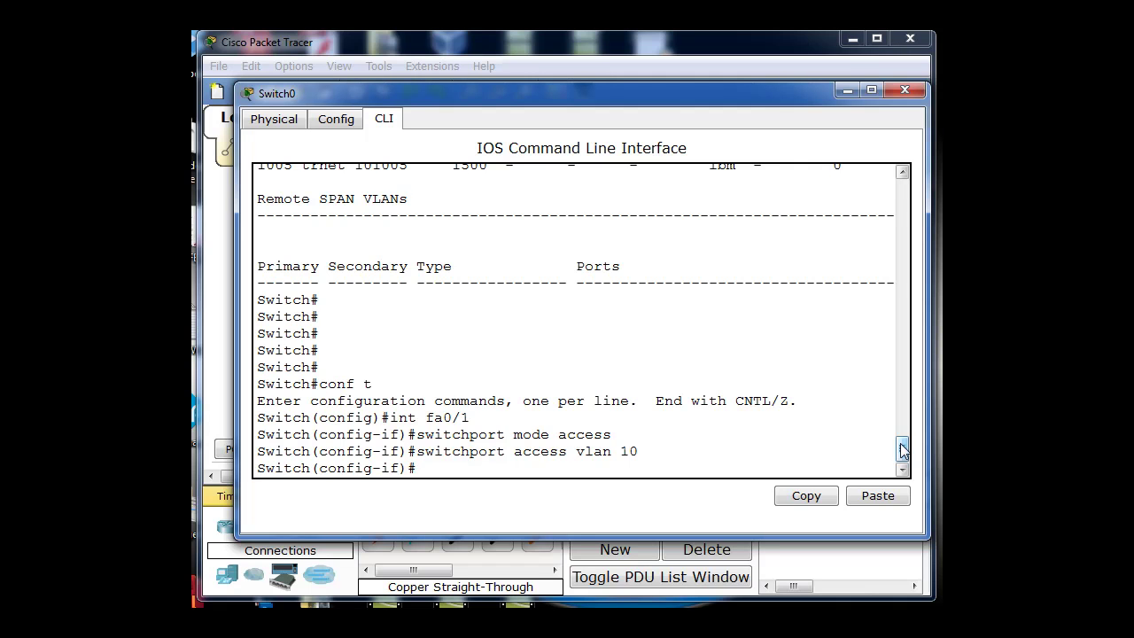
Step: Set interface fa0/10 as an access port in VLAN 20 and return to privileged mode
type("int fa0/10")
key("Return")
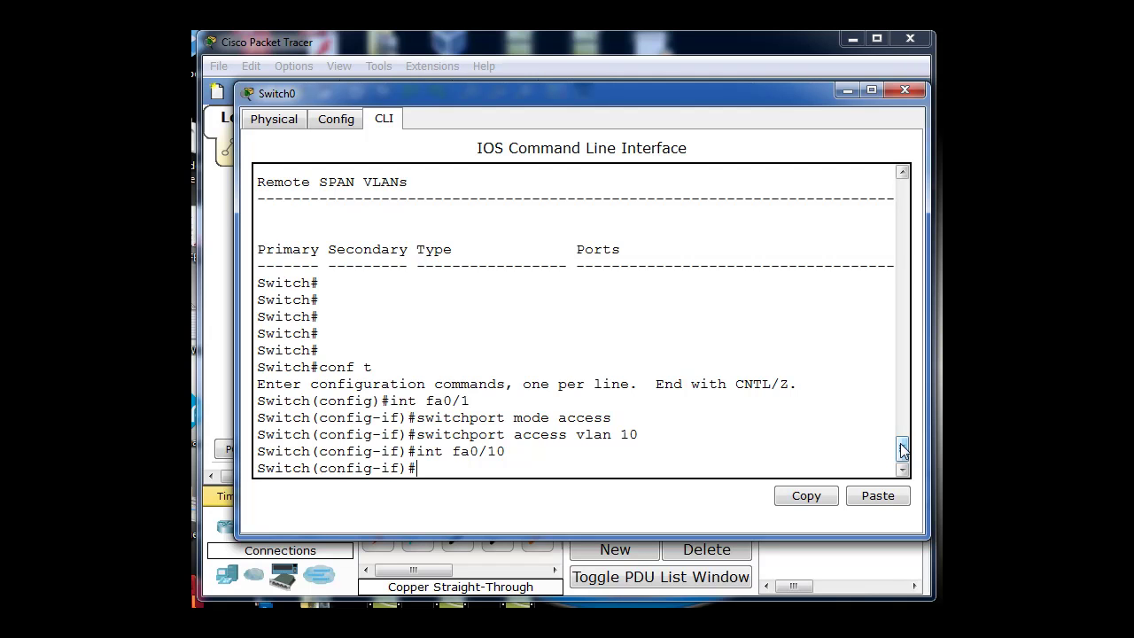
key("Up")
key("Up")
key("Up")
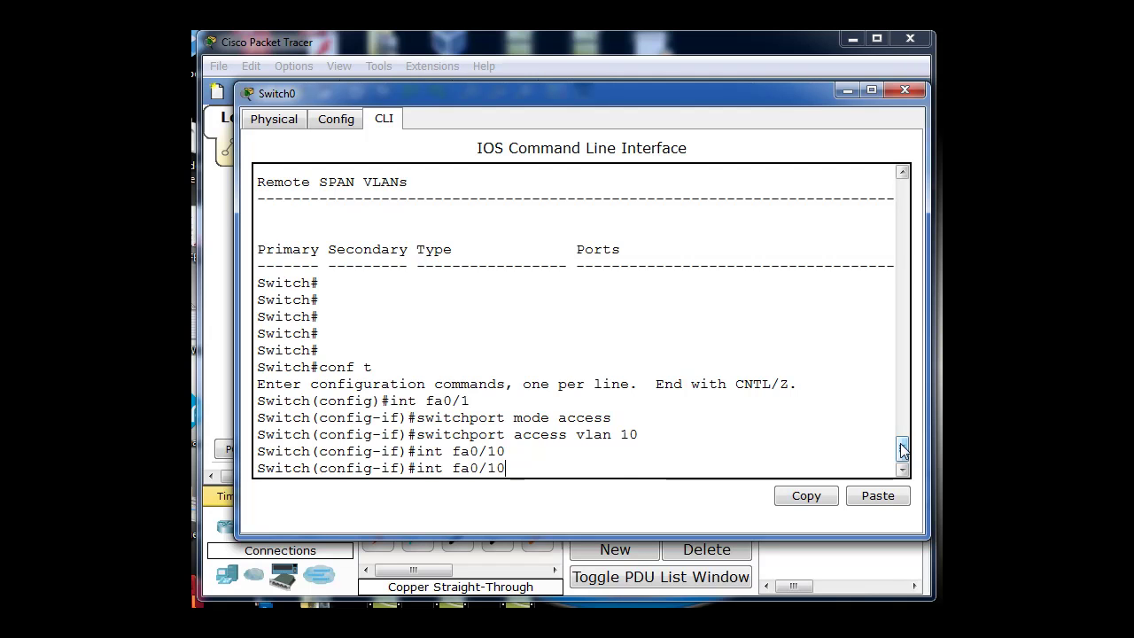
key("Return")
key("Up")
key("Up")
key("Up")
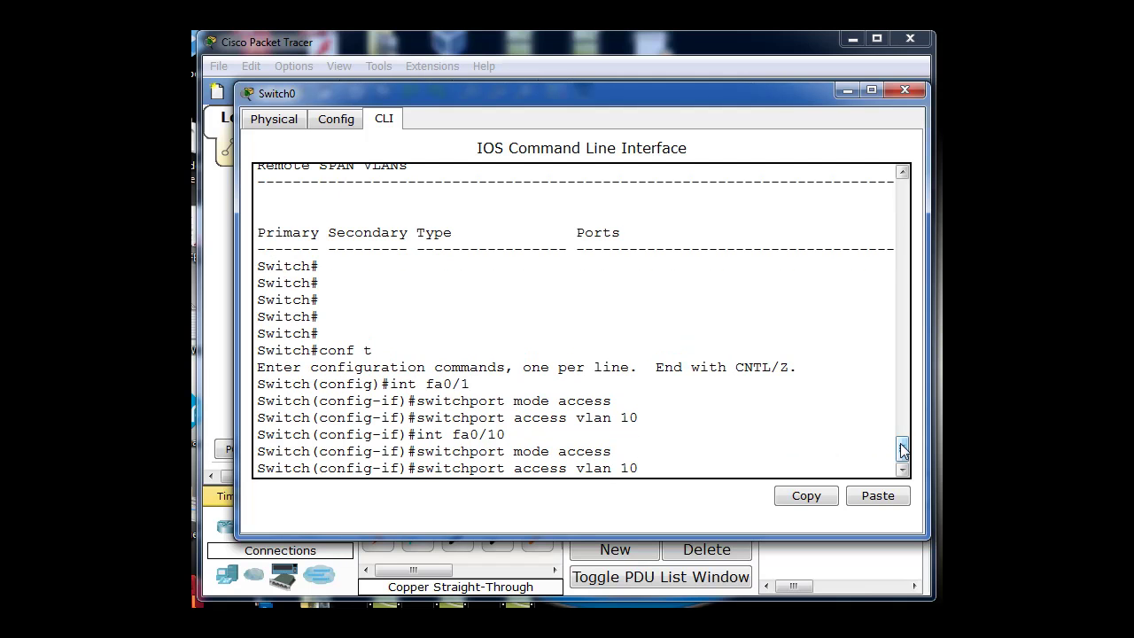
key("BackSpace")
key("BackSpace")
type("20")
key("Return")
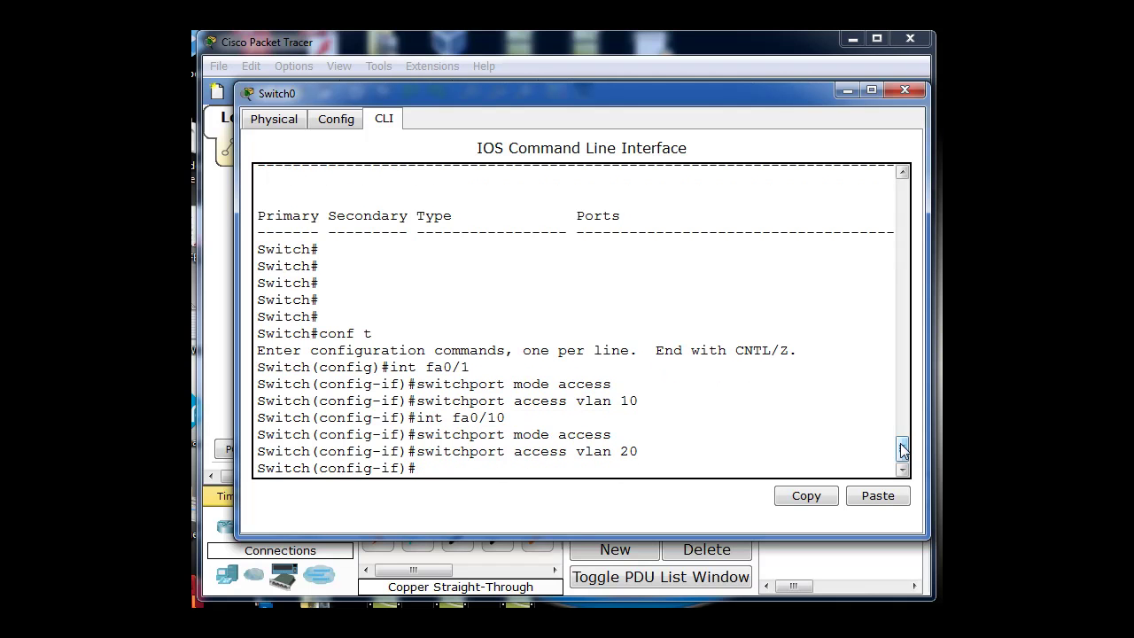
key("ctrl+z")
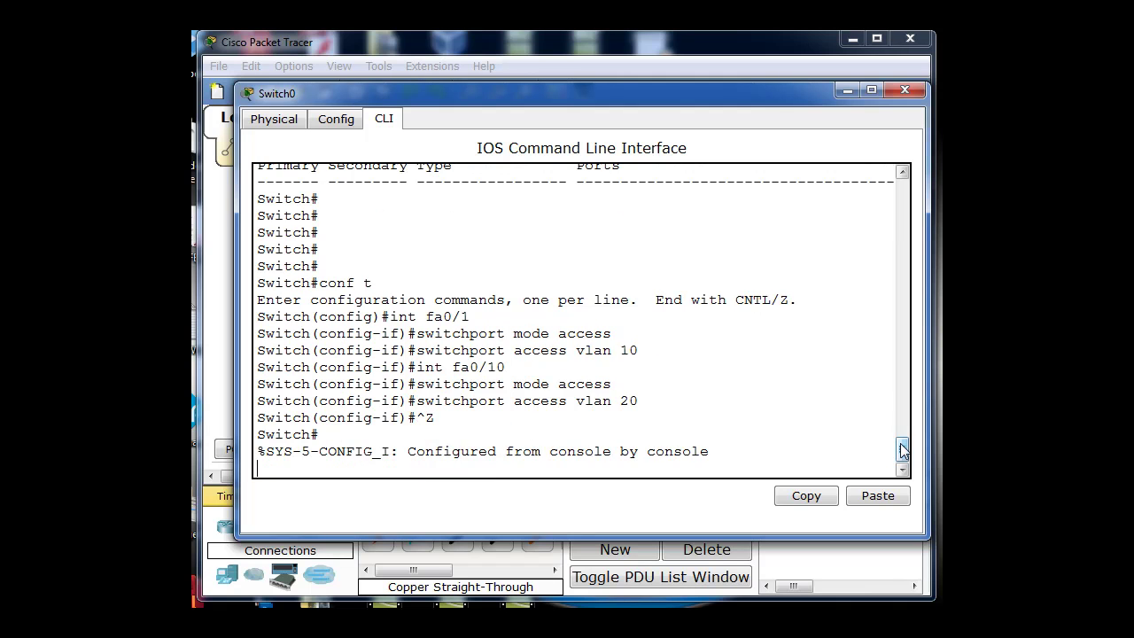
Step: Run show vlan on Switch0 and check which ports are assigned to VLANs 10 and 20
key("Return")
type("show vlan")
key("Return")
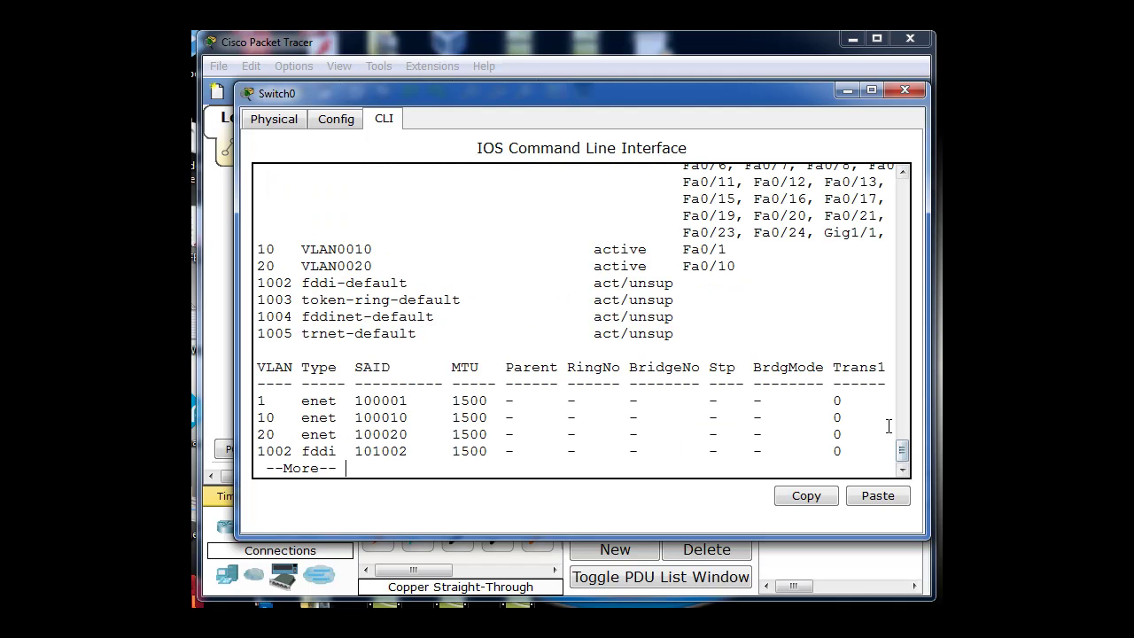
scroll(903, 451, "up", 2)
scroll(903, 451, "up", 1)
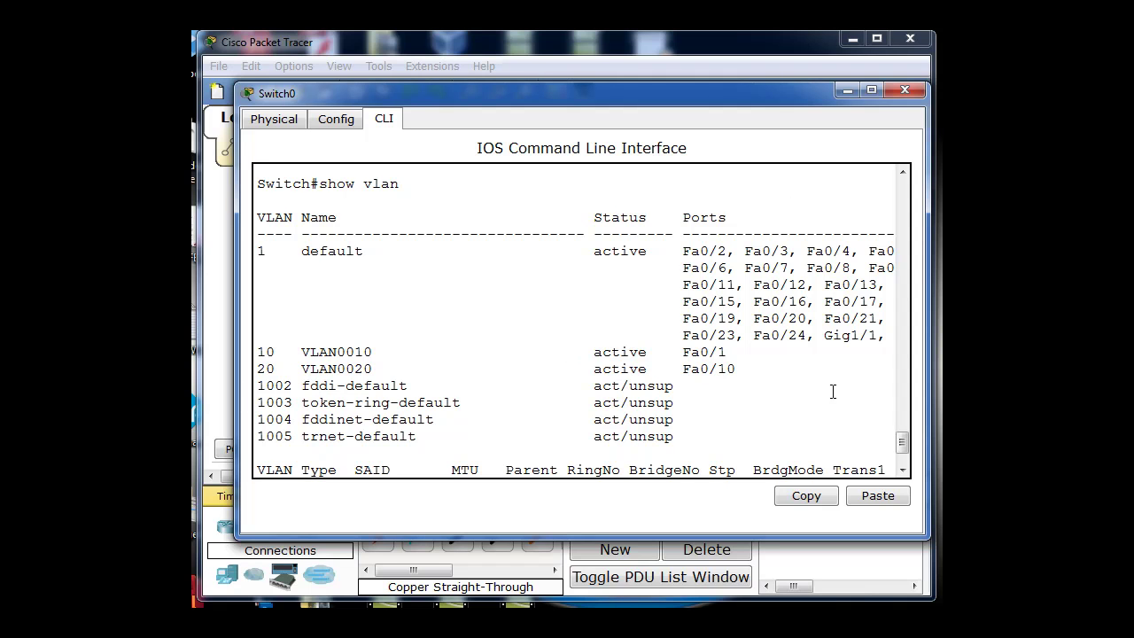
Step: Read the rest of Switch0's VLAN listing through to the prompt and return to the topology
left_click_drag(901, 441, 901, 447)
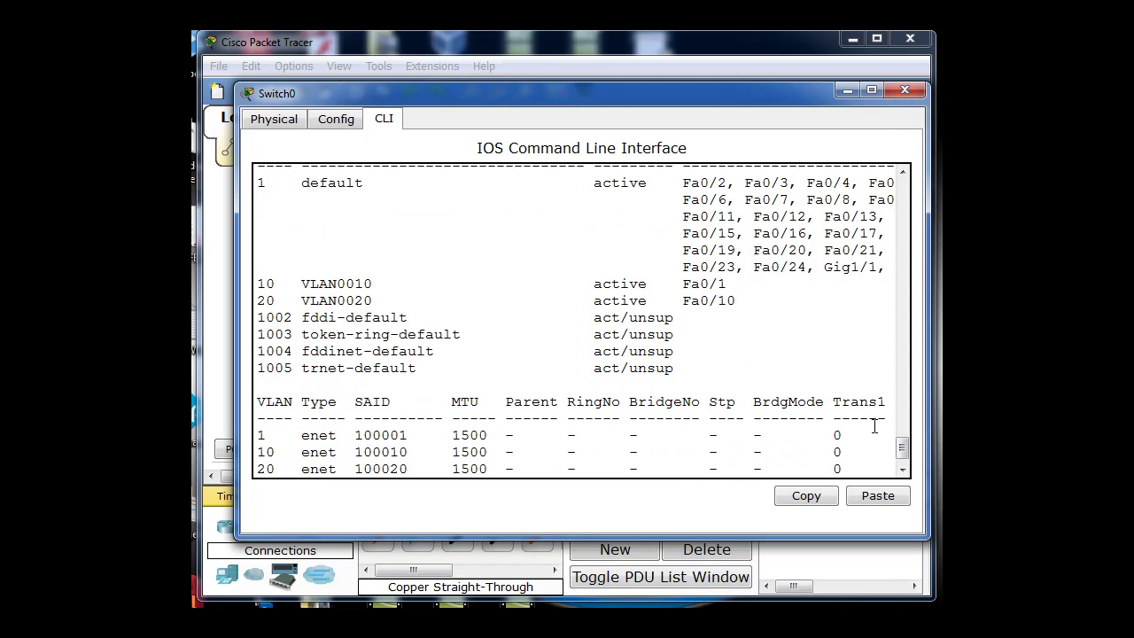
scroll(901, 456, "down", 1)
key("space")
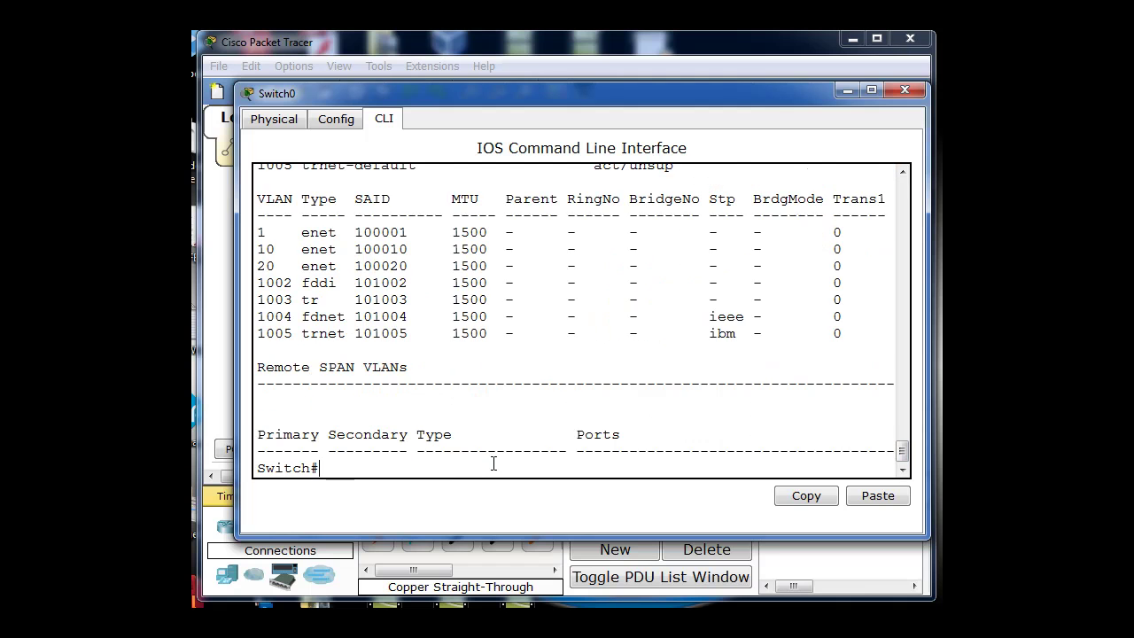
key("Return")
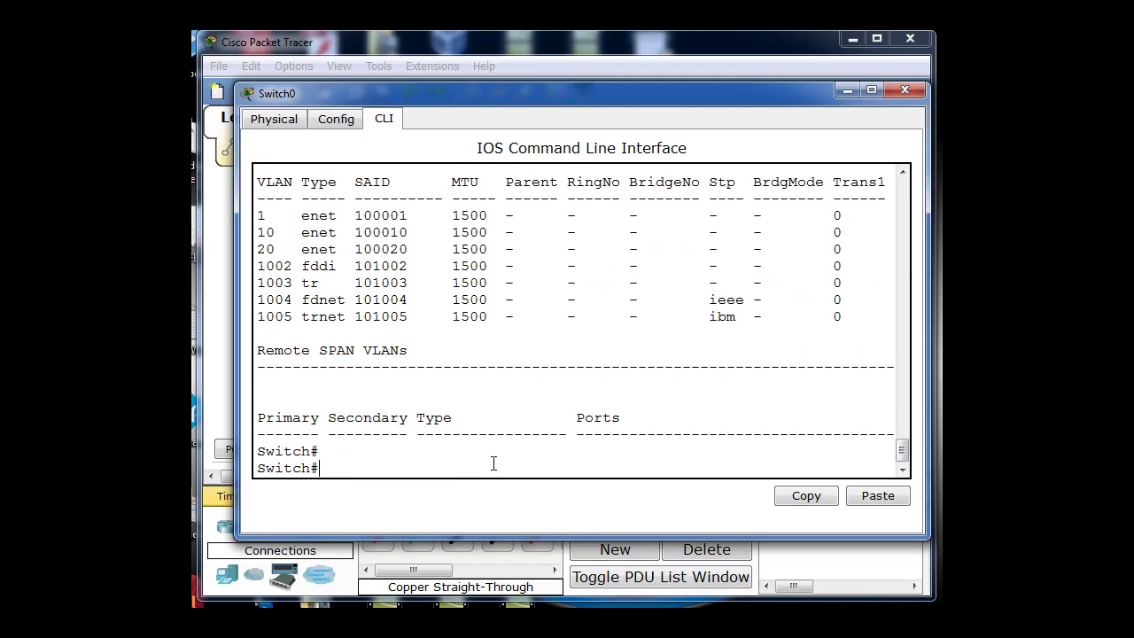
left_click(846, 90)
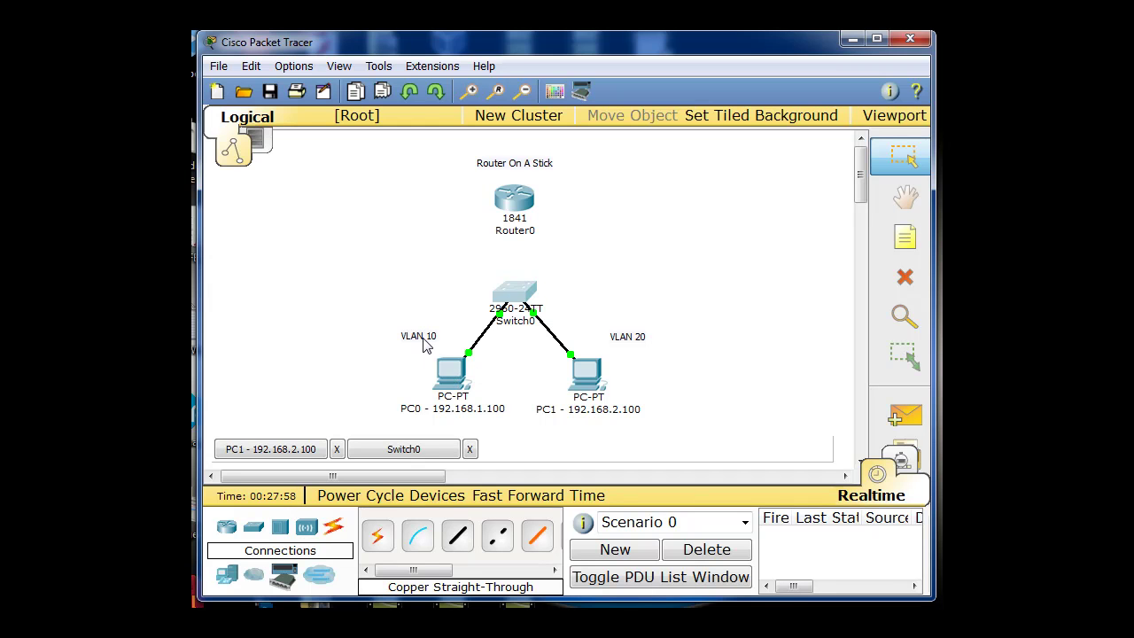
Step: Enter configuration mode on Switch0 and set interface fa0/24 as a trunk port
mouse_move(511, 294)
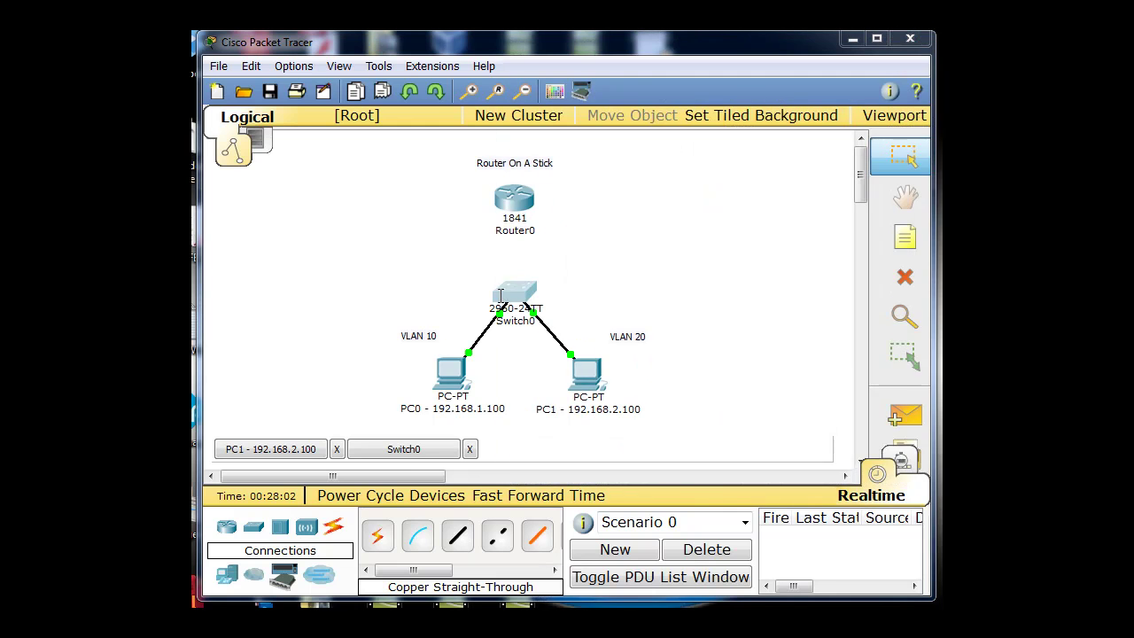
left_click(501, 302)
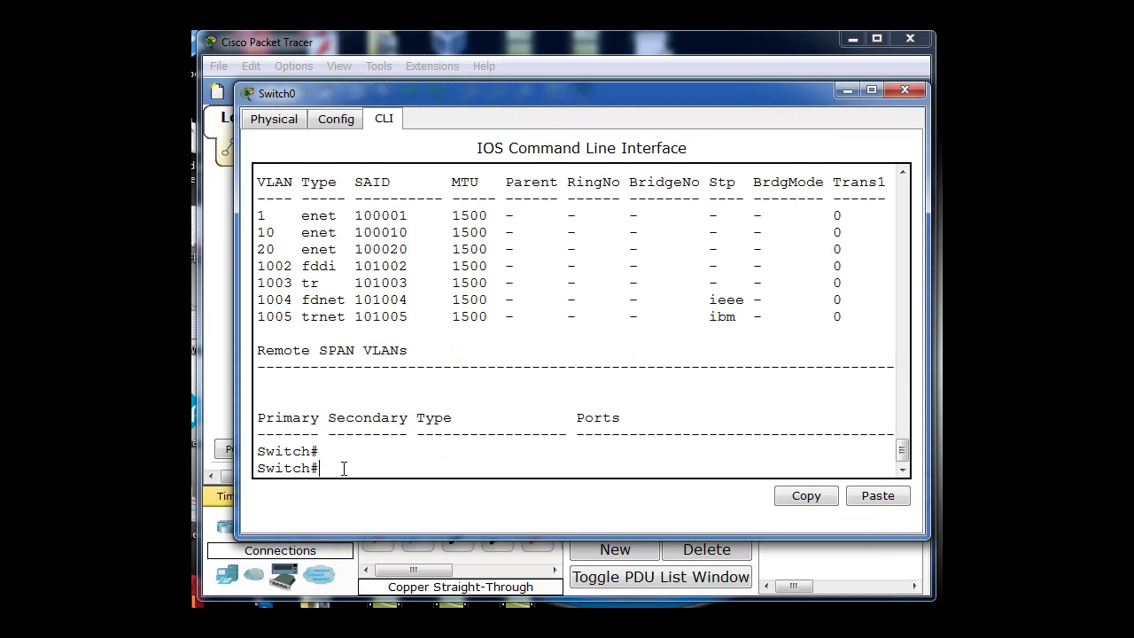
key("Return")
key("Return")
type("conf")
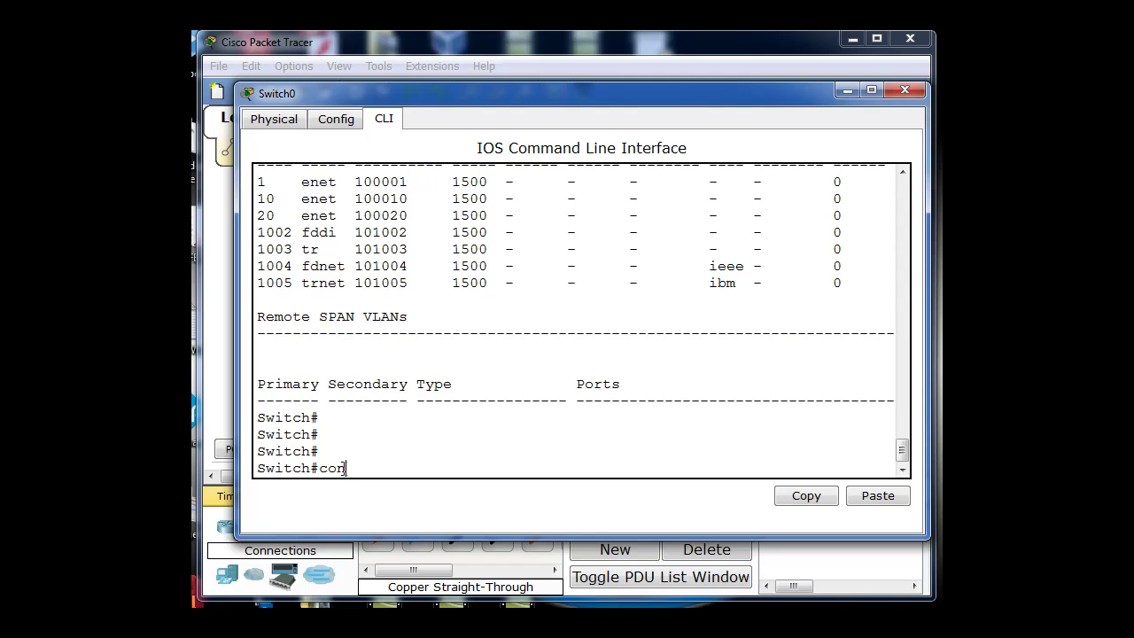
type(" t")
key("Return")
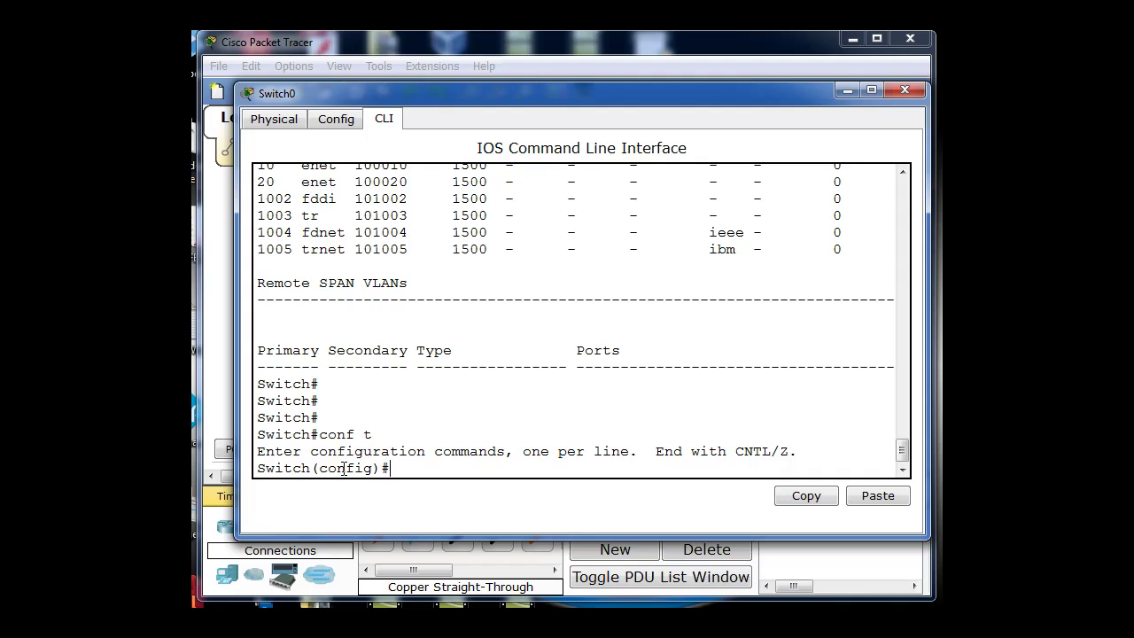
type("int fa0/24")
key("Return")
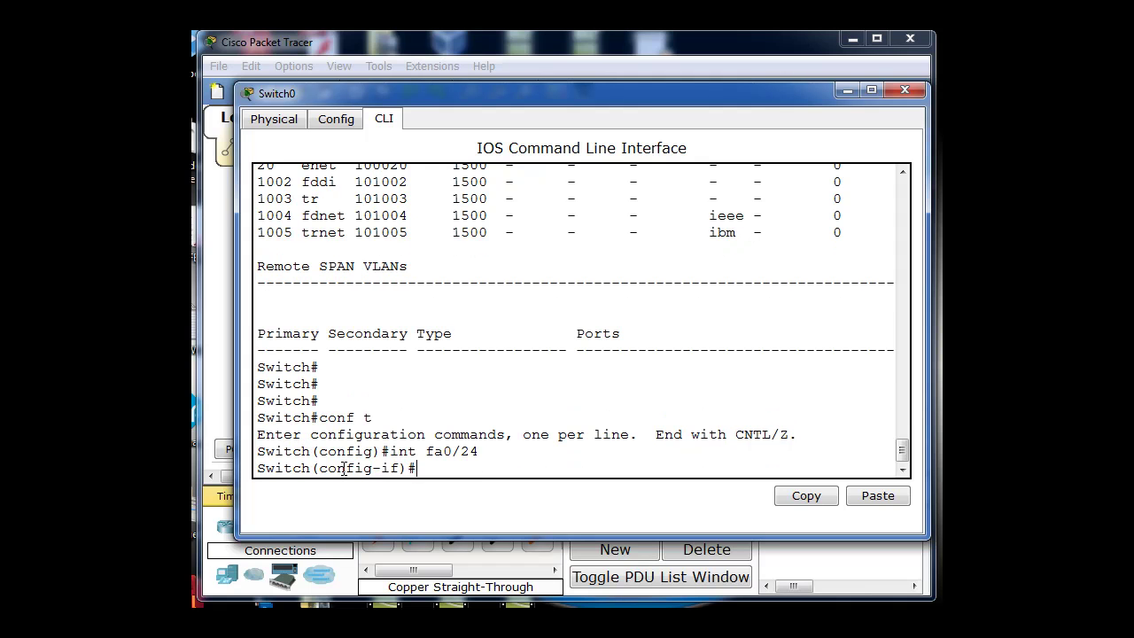
type("switchport mode trunk")
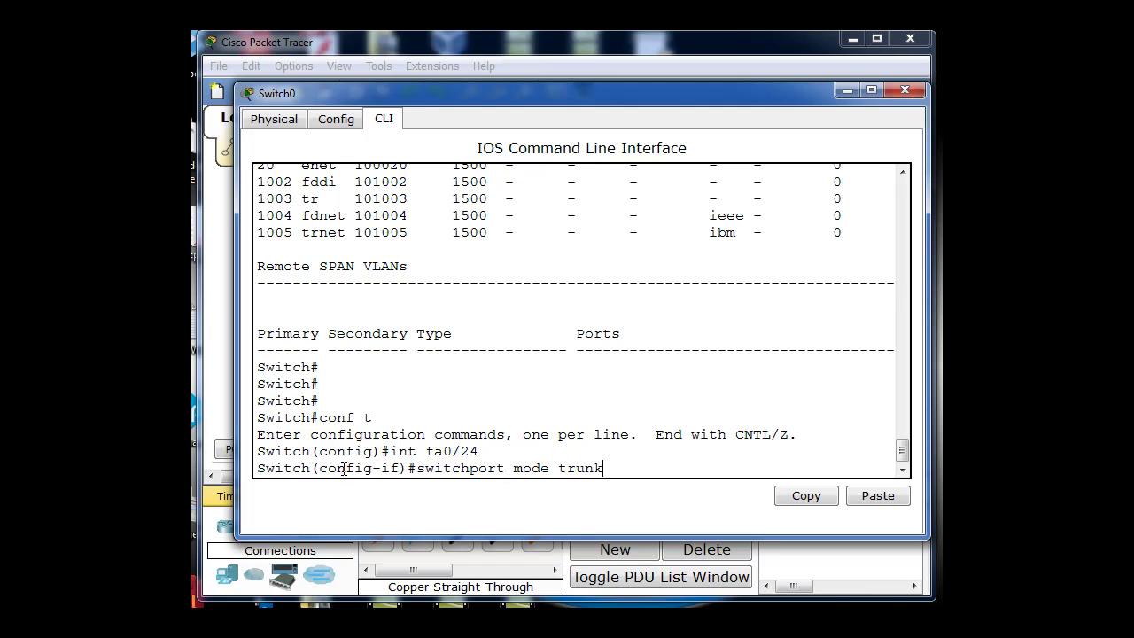
key("Return")
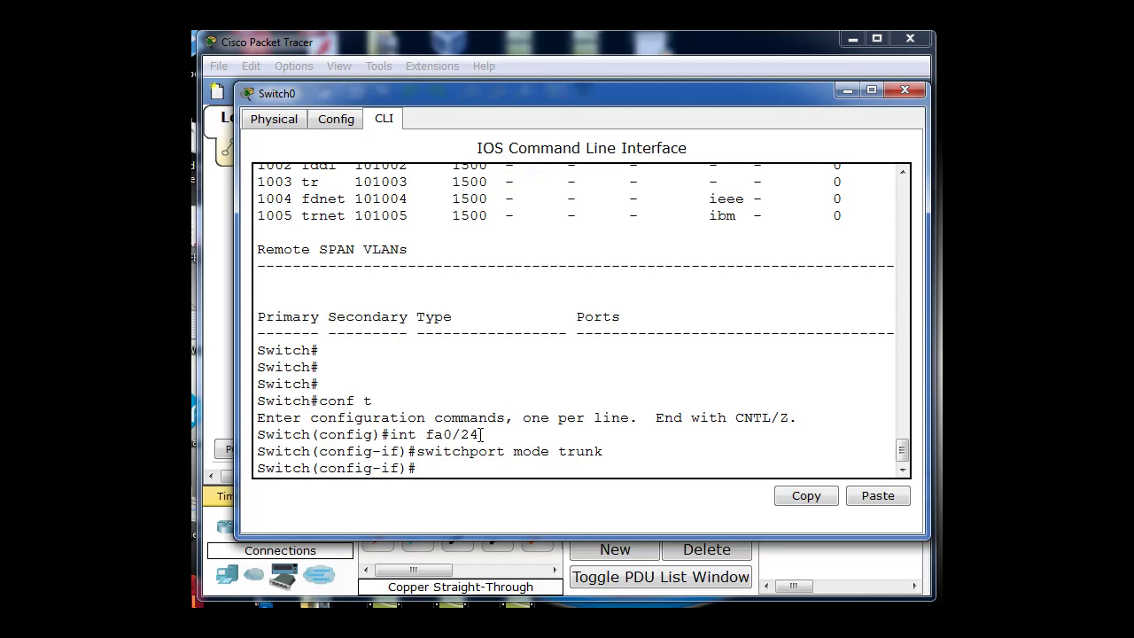
Step: Leave configuration mode on Switch0 and save the running configuration to startup-config
type("end")
key("Return")
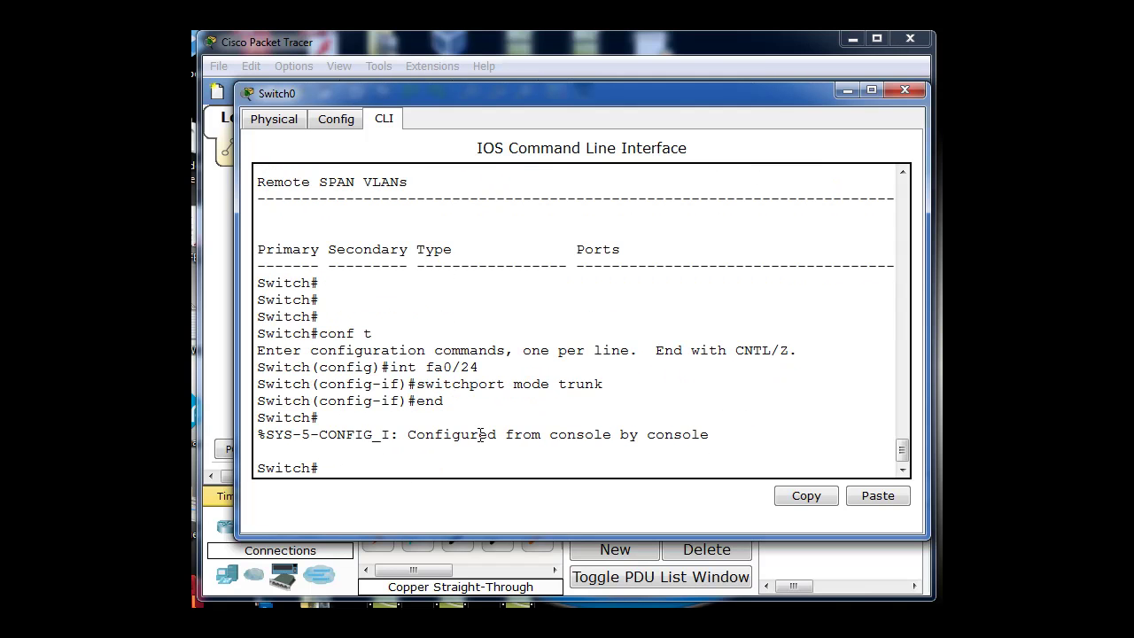
type("copy run start")
key("Return")
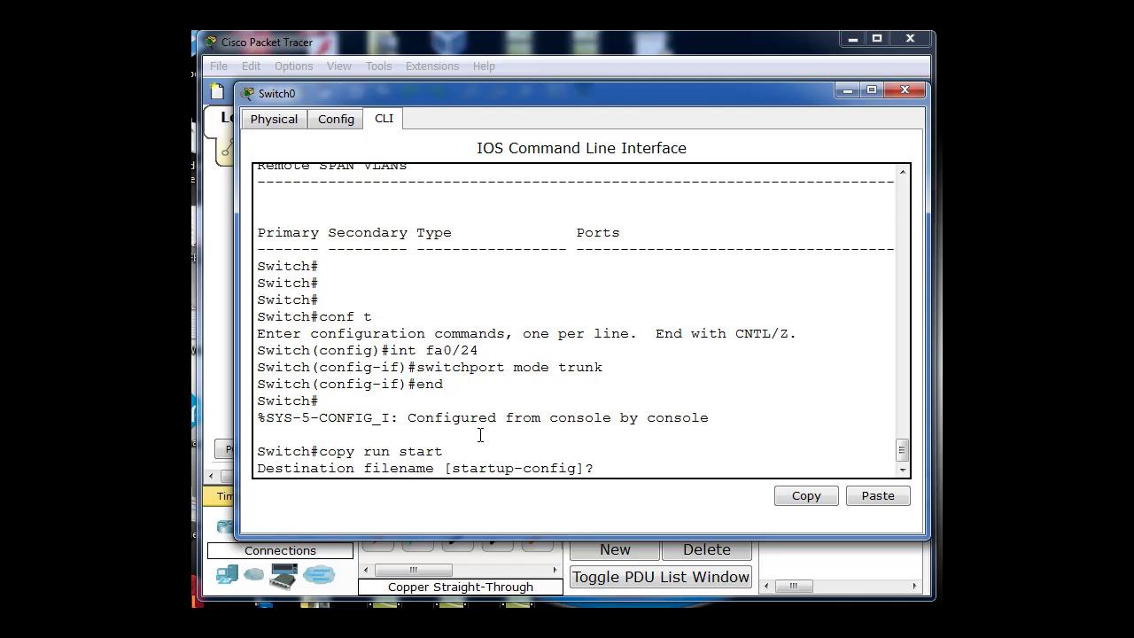
key("Return")
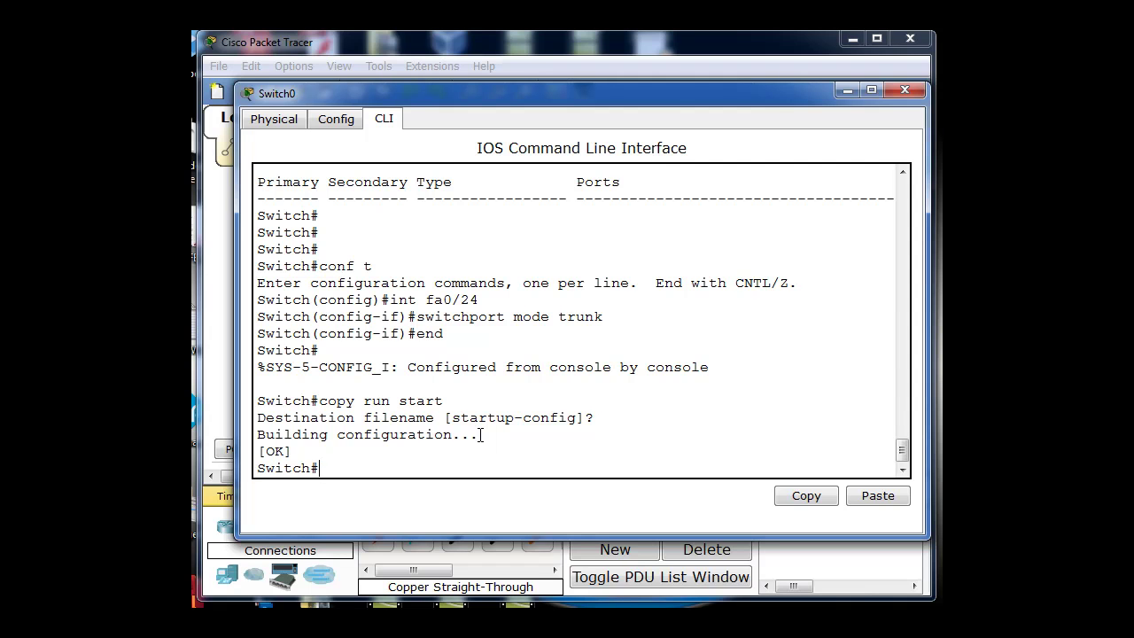
left_click(846, 91)
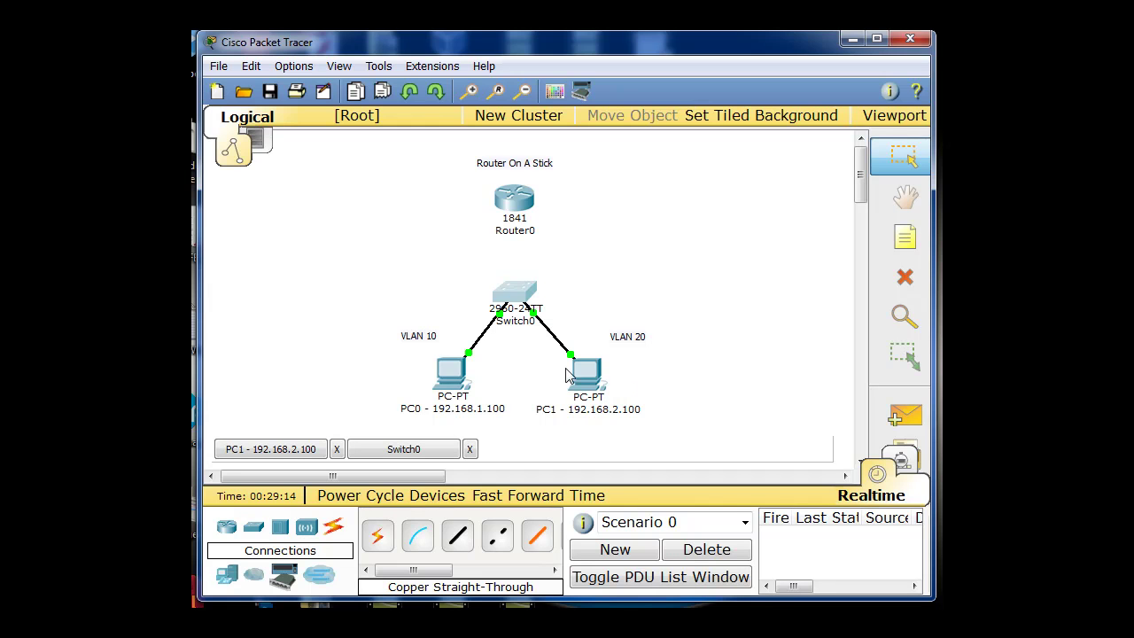
Step: Ping 192.168.2.100 from PC0's Command Prompt to test connectivity between the two VLANs
left_click(450, 378)
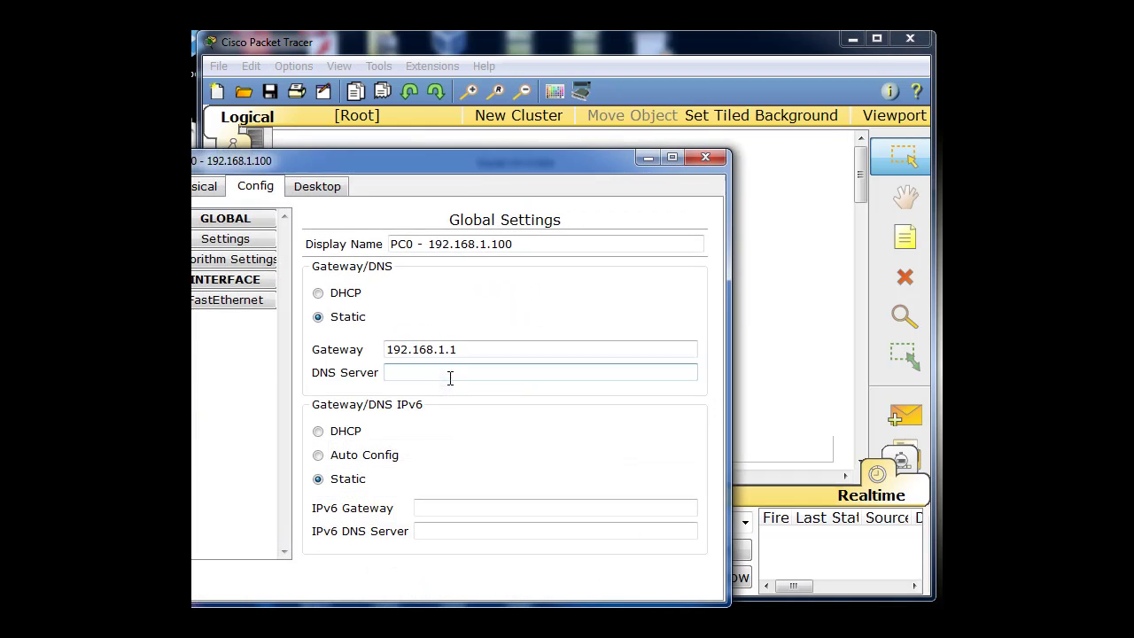
left_click_drag(459, 163, 535, 104)
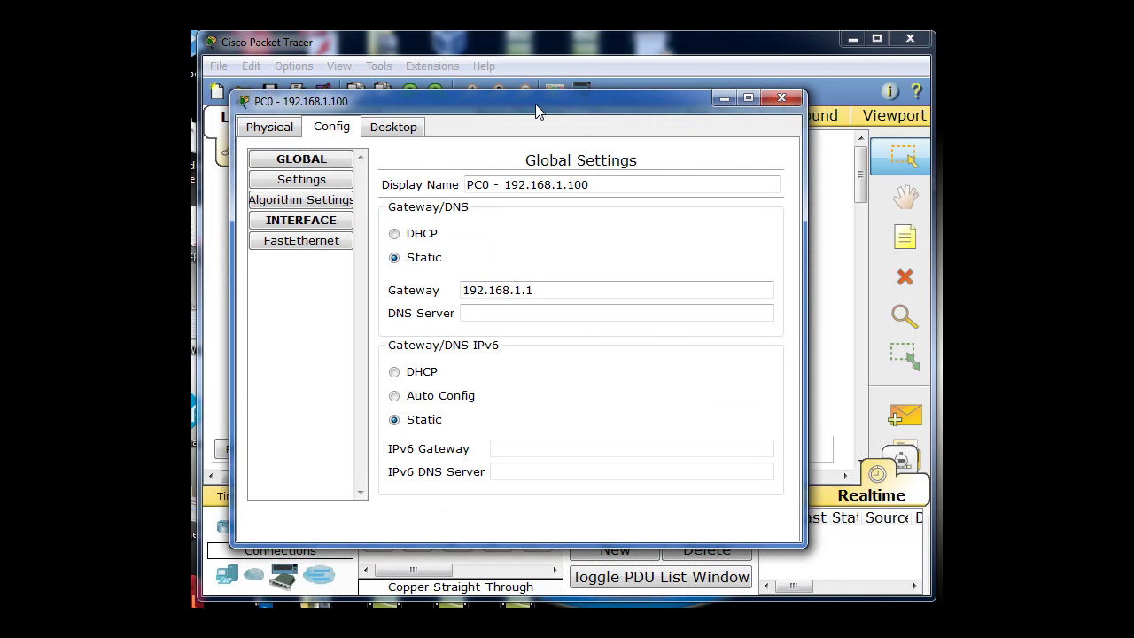
left_click(403, 129)
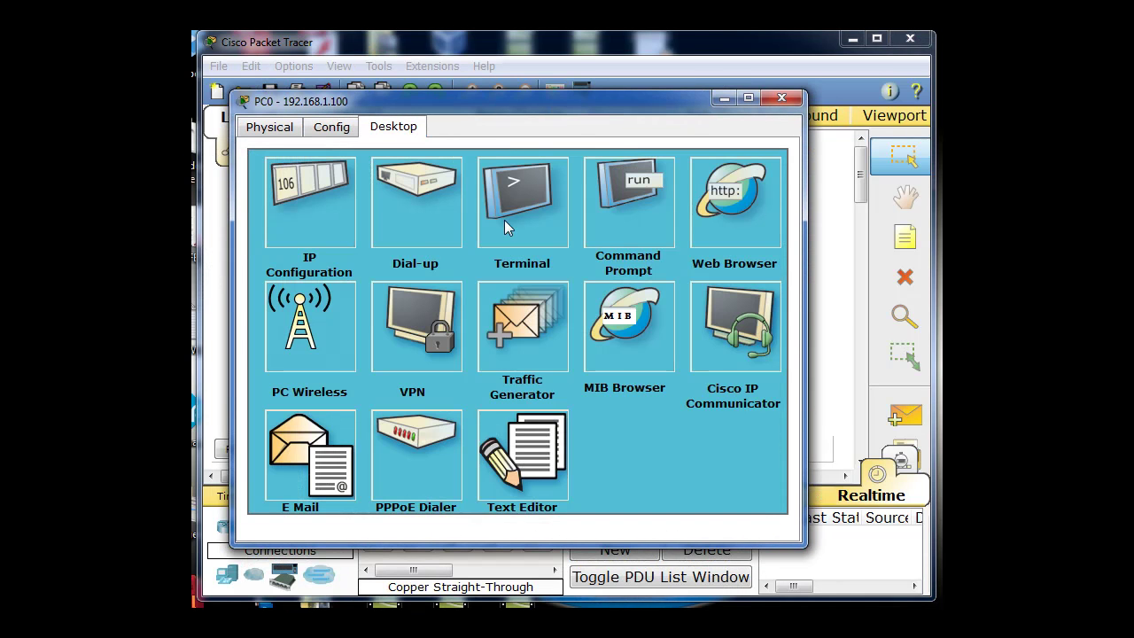
left_click(620, 197)
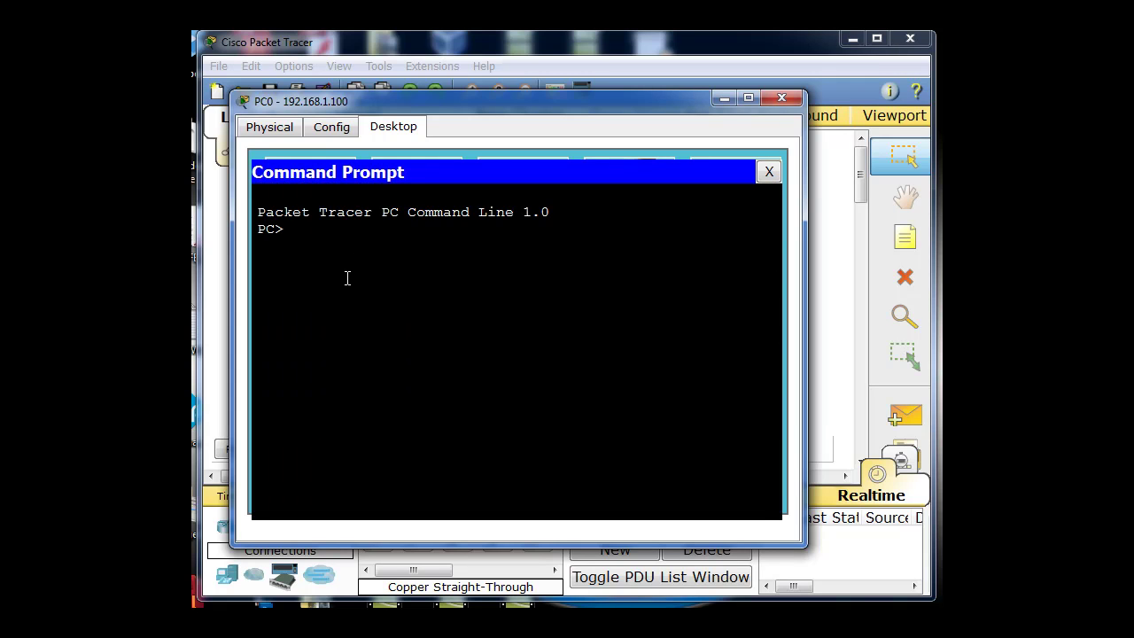
type("ping 192.168.2.100")
key("Return")
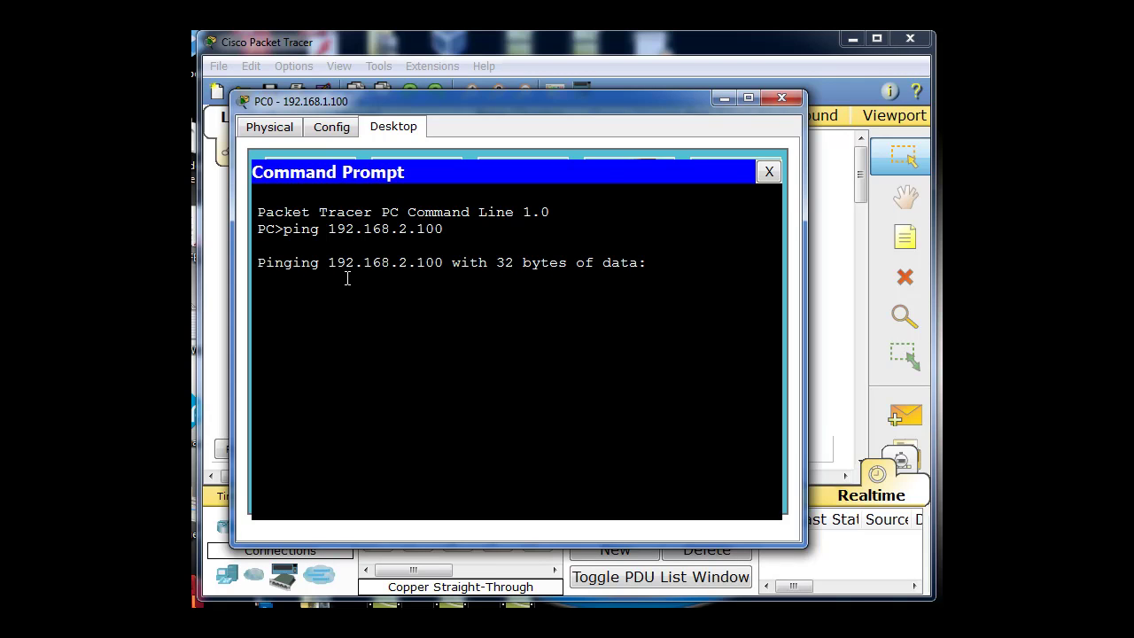
left_click_drag(506, 101, 679, 97)
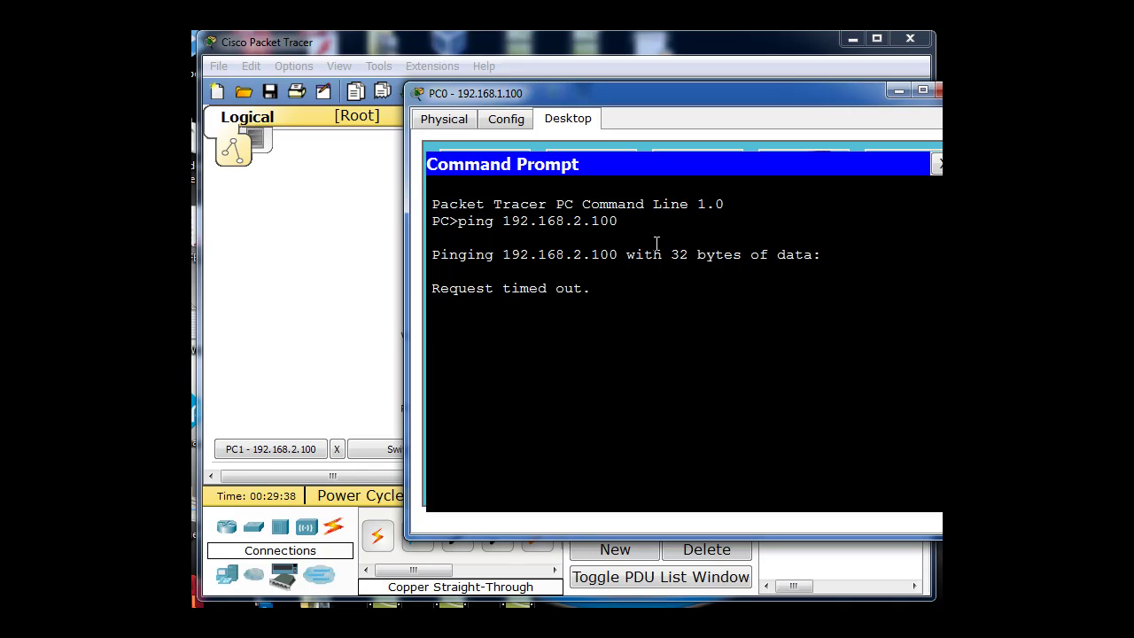
left_click_drag(874, 103, 749, 122)
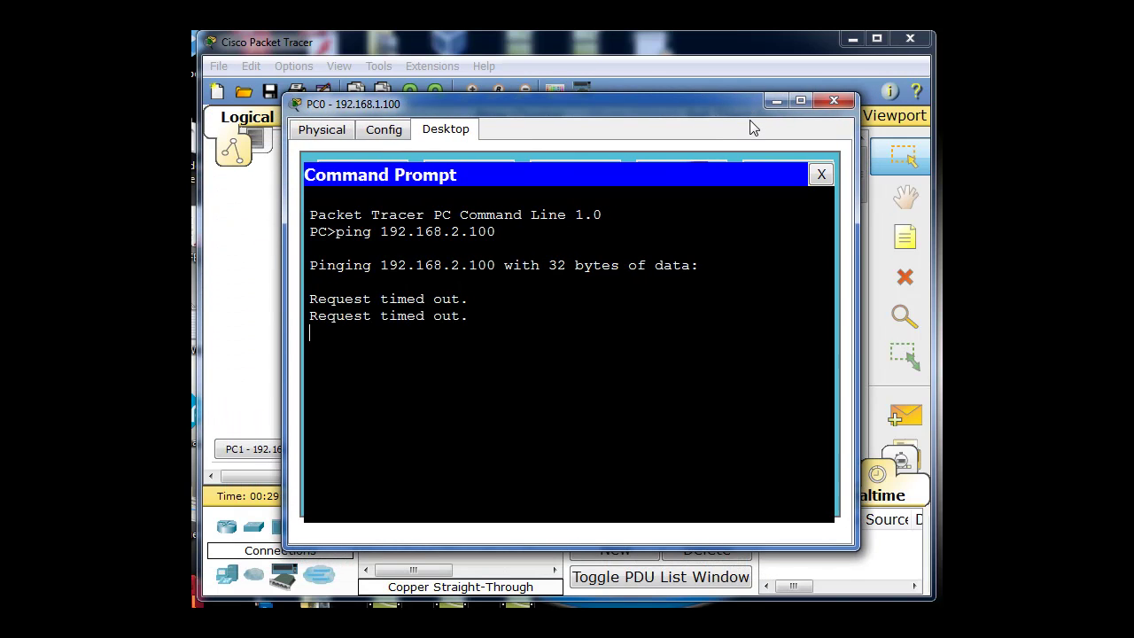
left_click_drag(693, 114, 1054, 156)
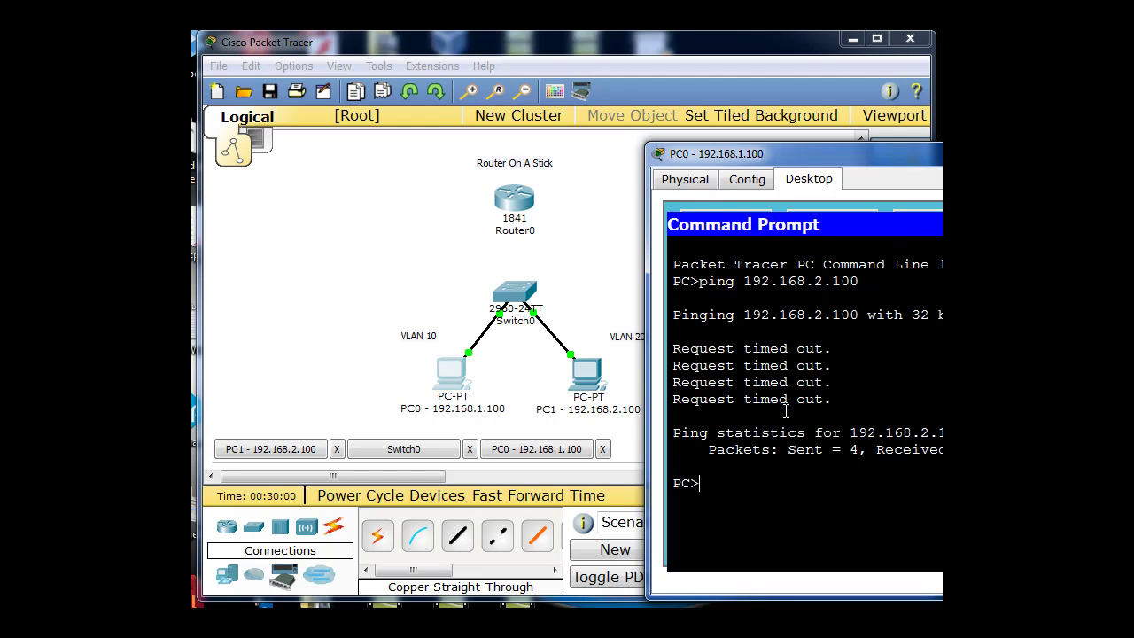
left_click_drag(931, 157, 574, 146)
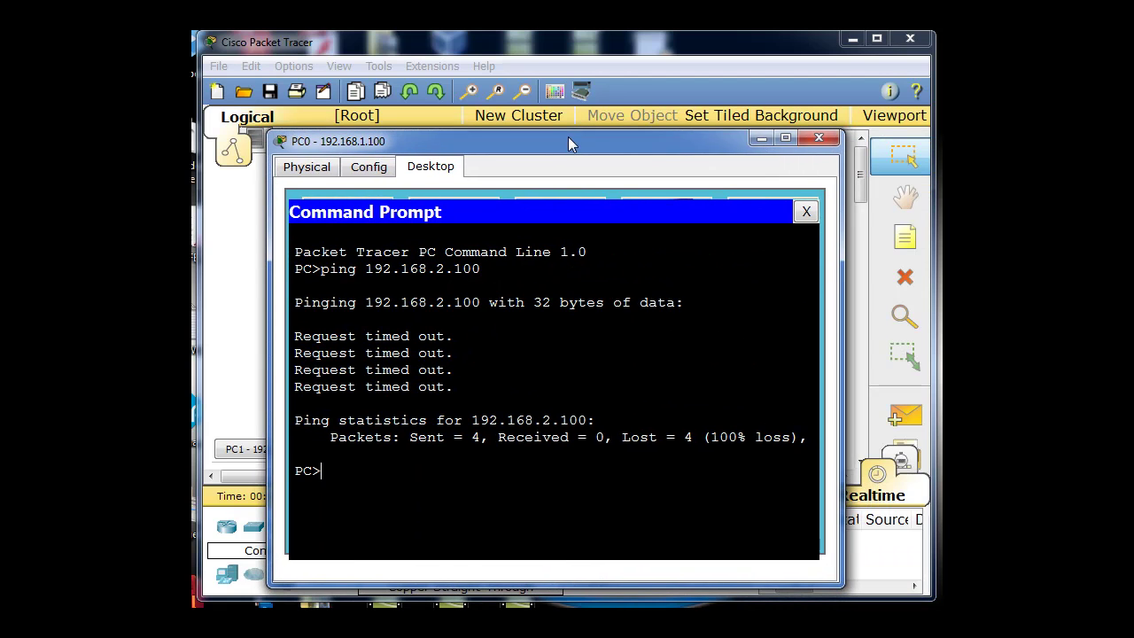
left_click(754, 141)
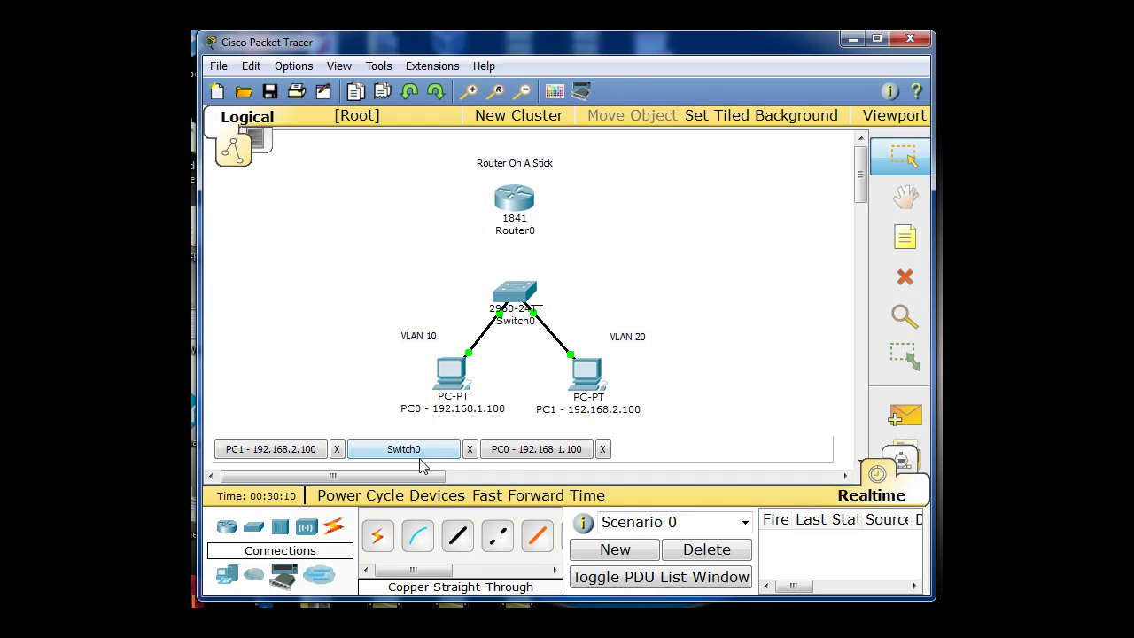
Step: Connect a FastEthernet port of Switch0 to Router0's FastEthernet0/0 with a copper straight-through cable
left_click(458, 538)
left_click(514, 298)
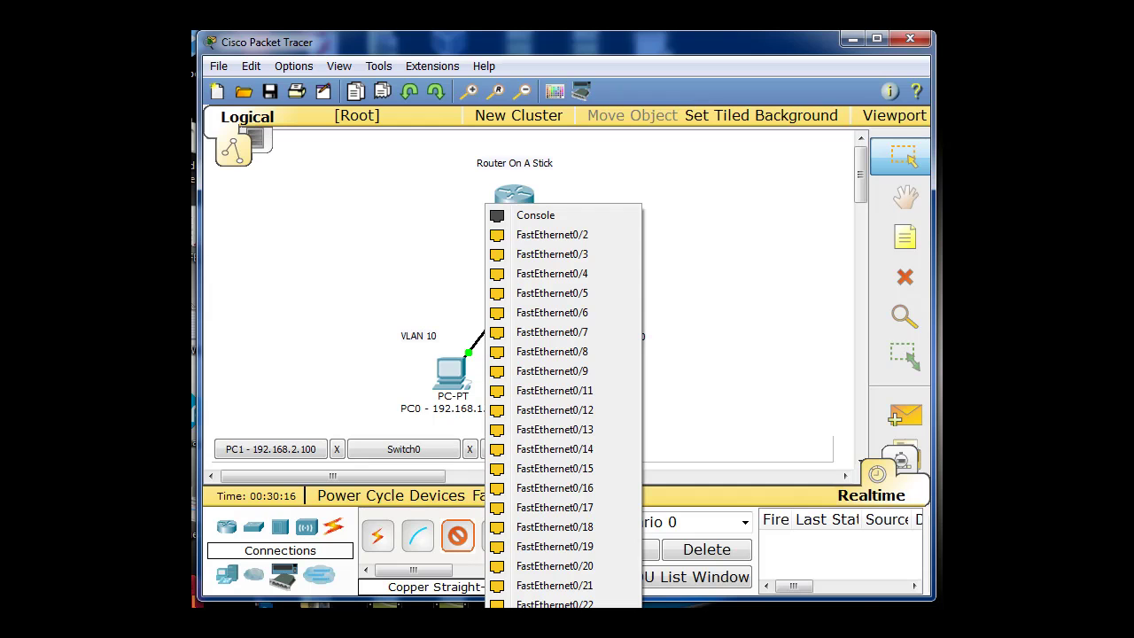
left_click(549, 604)
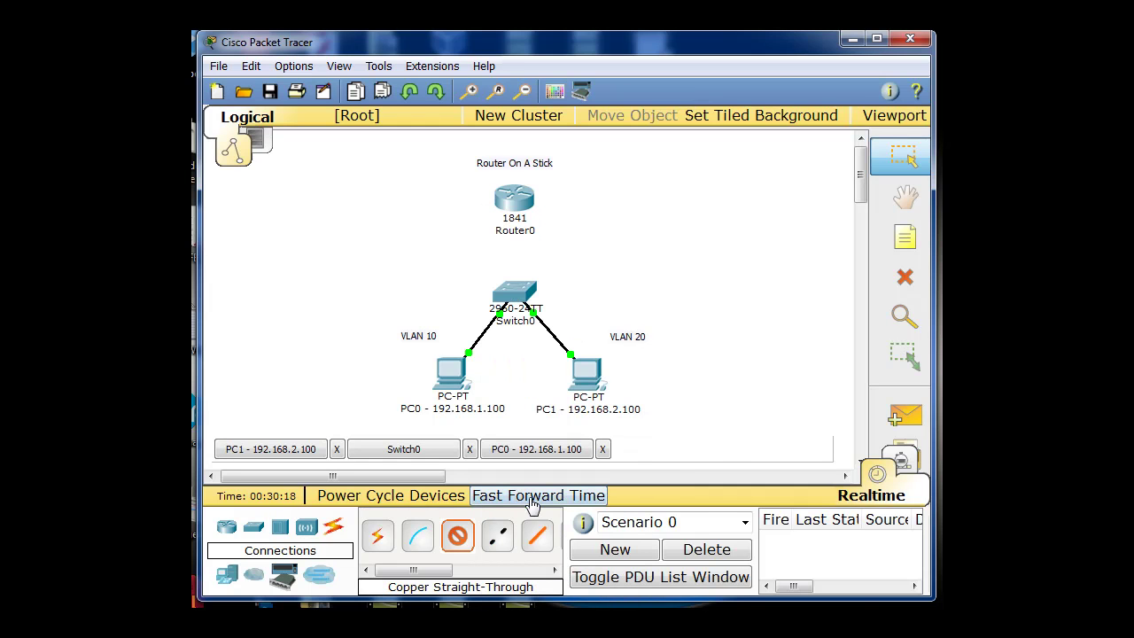
left_click(513, 196)
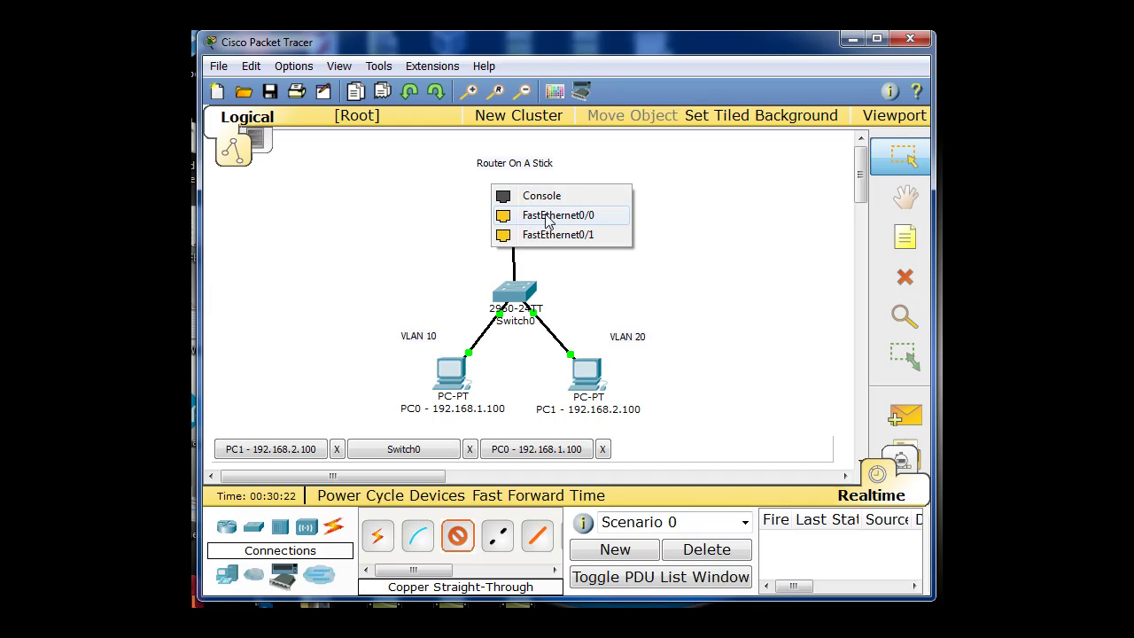
left_click(572, 222)
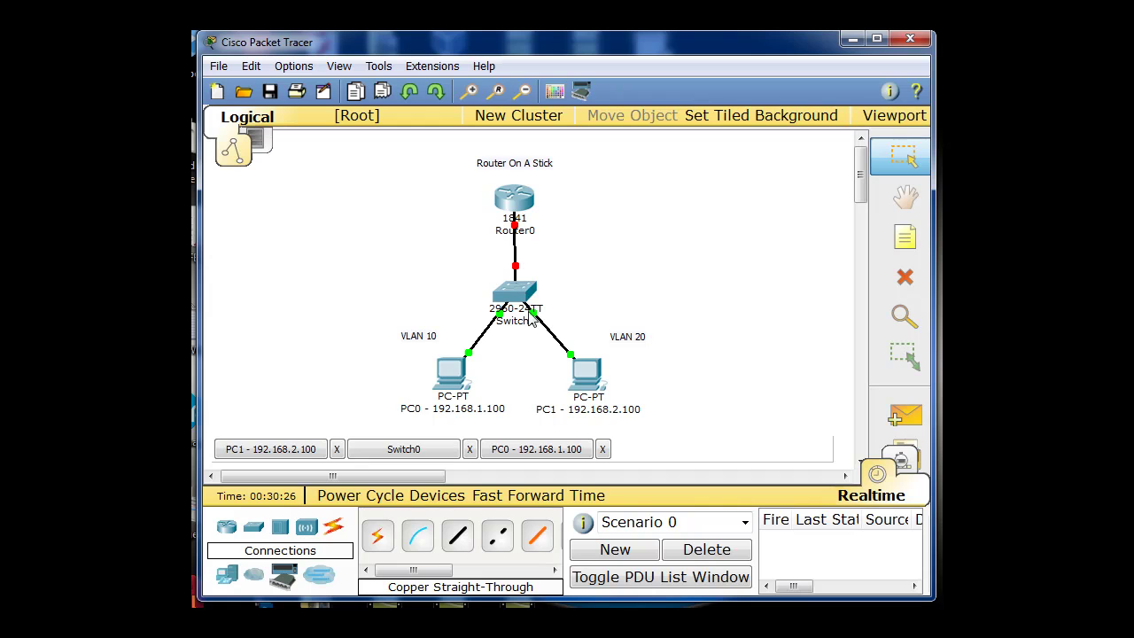
Step: Decline the initial configuration dialog on Router0's command line and enter privileged mode
left_click(515, 206)
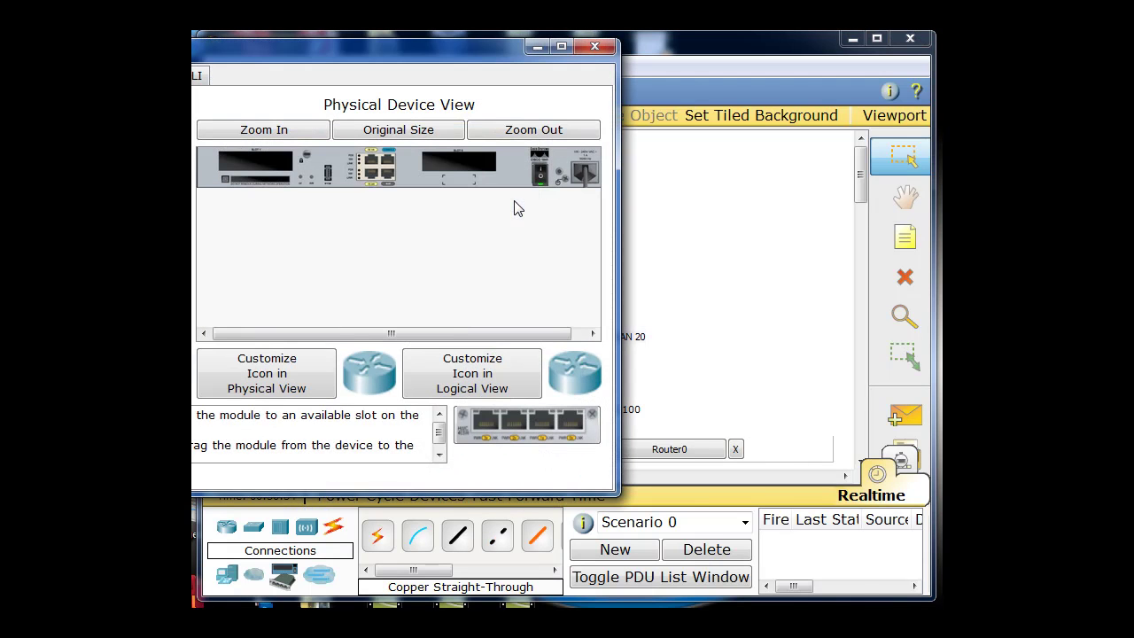
left_click_drag(412, 47, 622, 73)
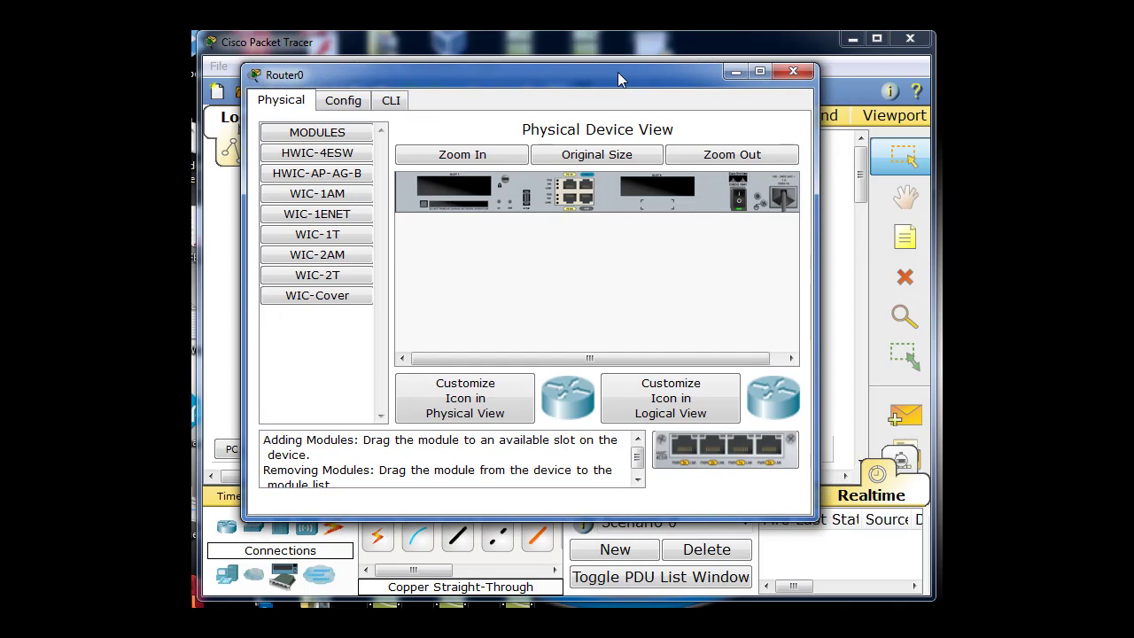
left_click(394, 103)
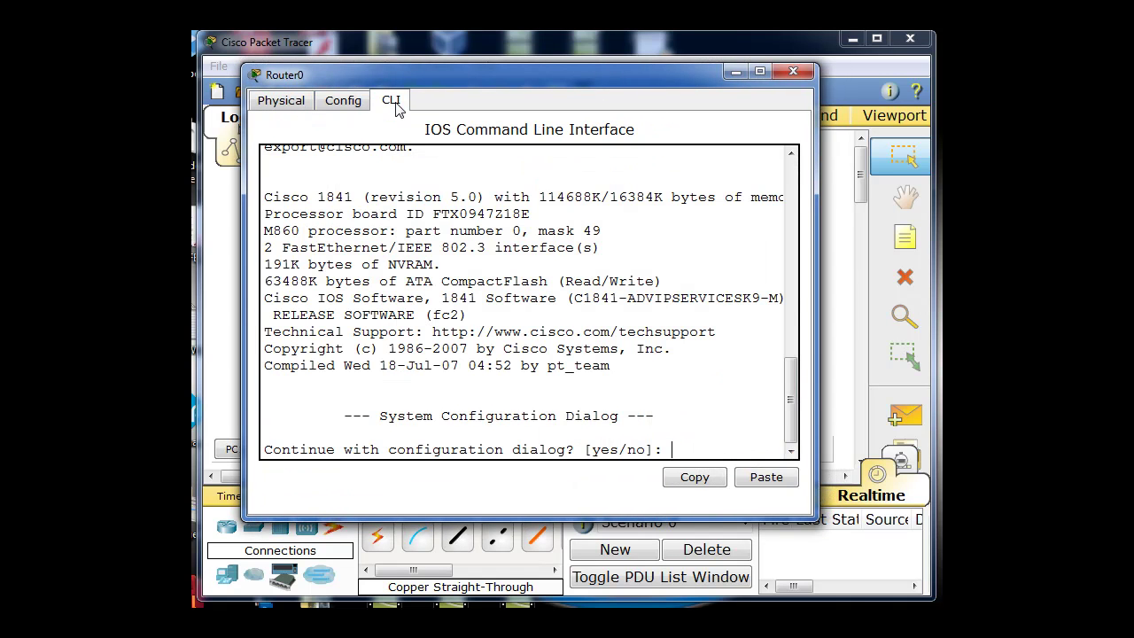
left_click(648, 396)
left_click(692, 449)
type("no")
key("Return")
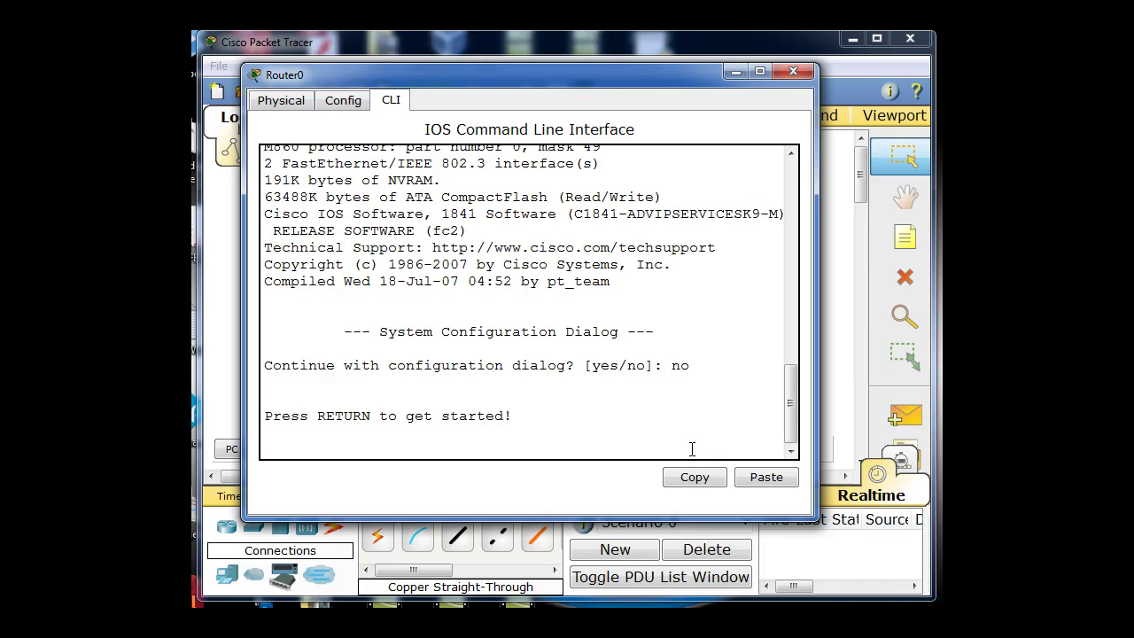
key("Return")
type("en")
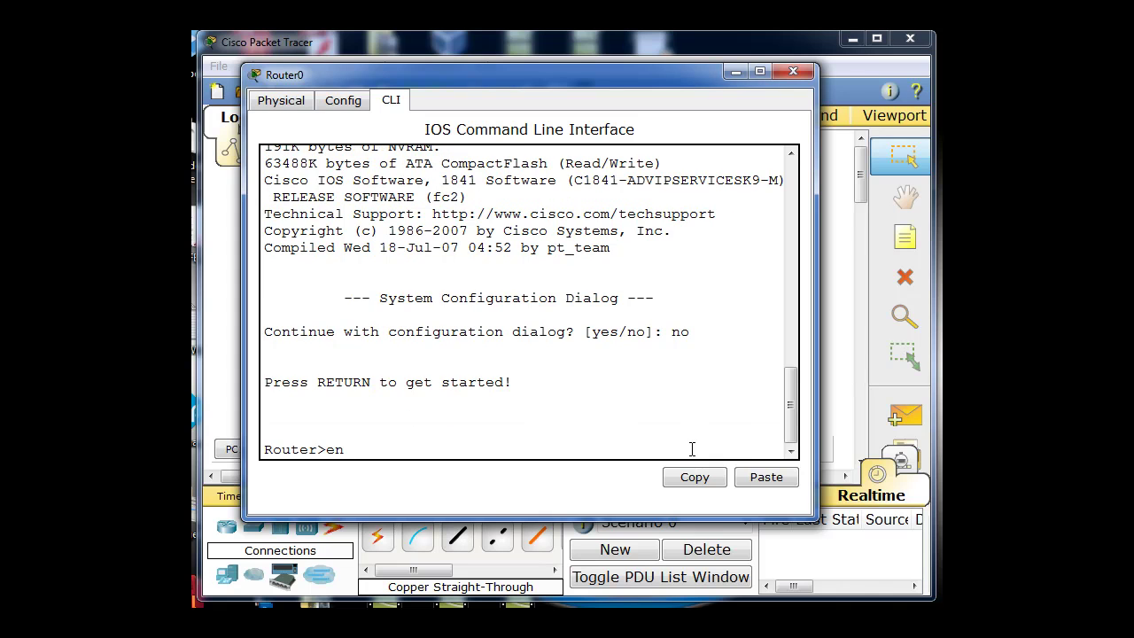
key("Return")
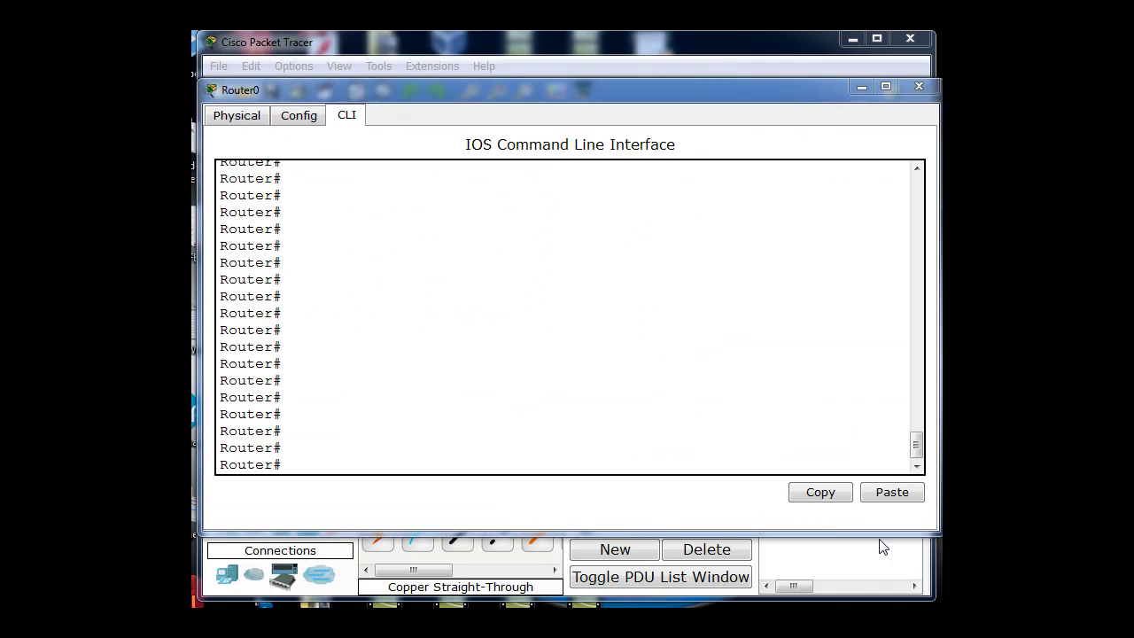
left_click(734, 93)
left_click_drag(734, 100, 713, 452)
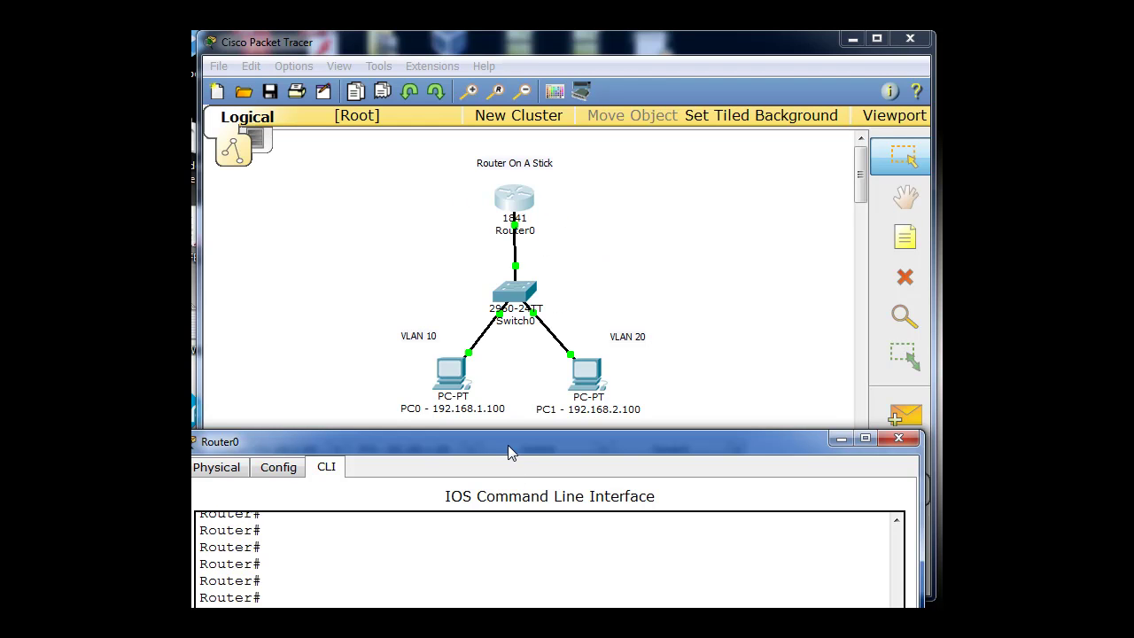
left_click_drag(508, 445, 541, 80)
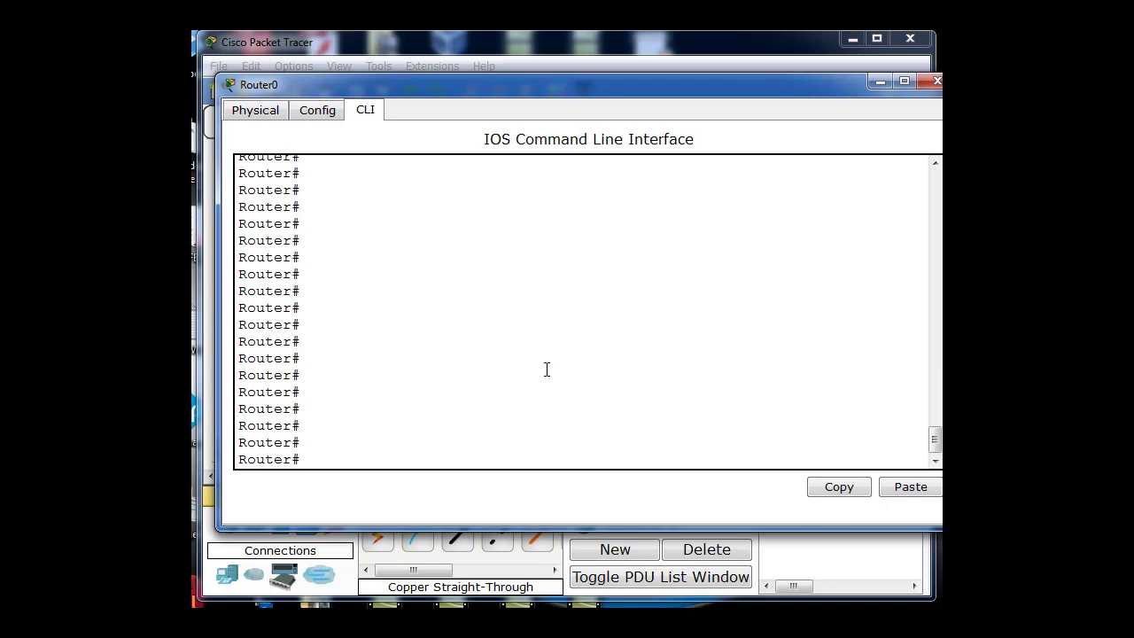
Step: Enter global configuration mode on Router0 and create the subinterface fa0/0.1
type("conf")
type(" t")
key("Return")
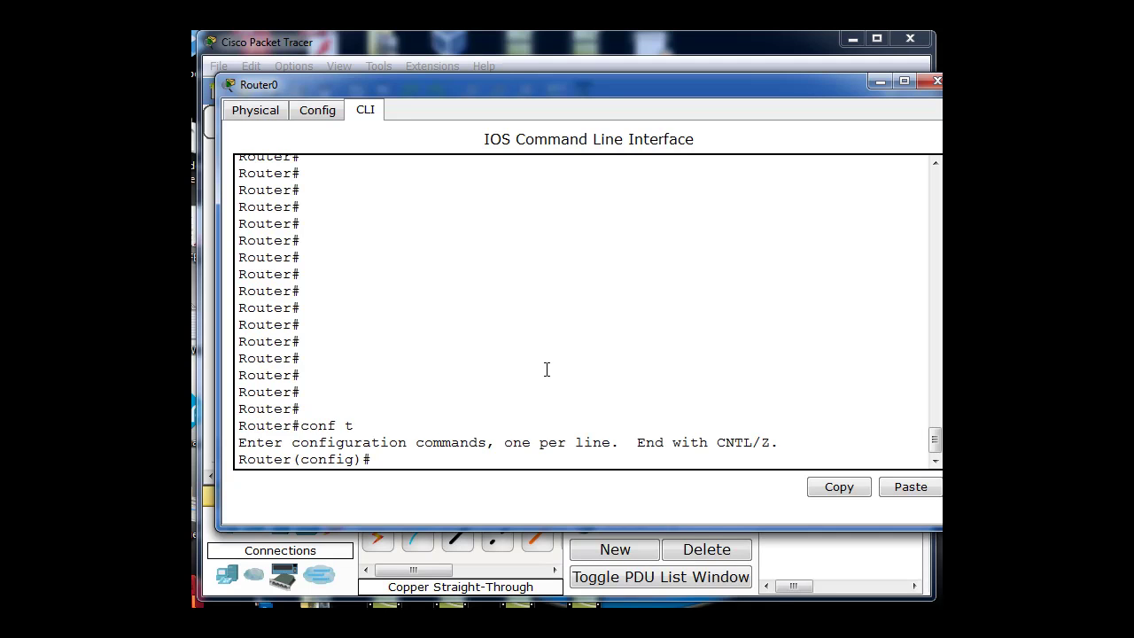
type("int fa0/0.1")
key("Return")
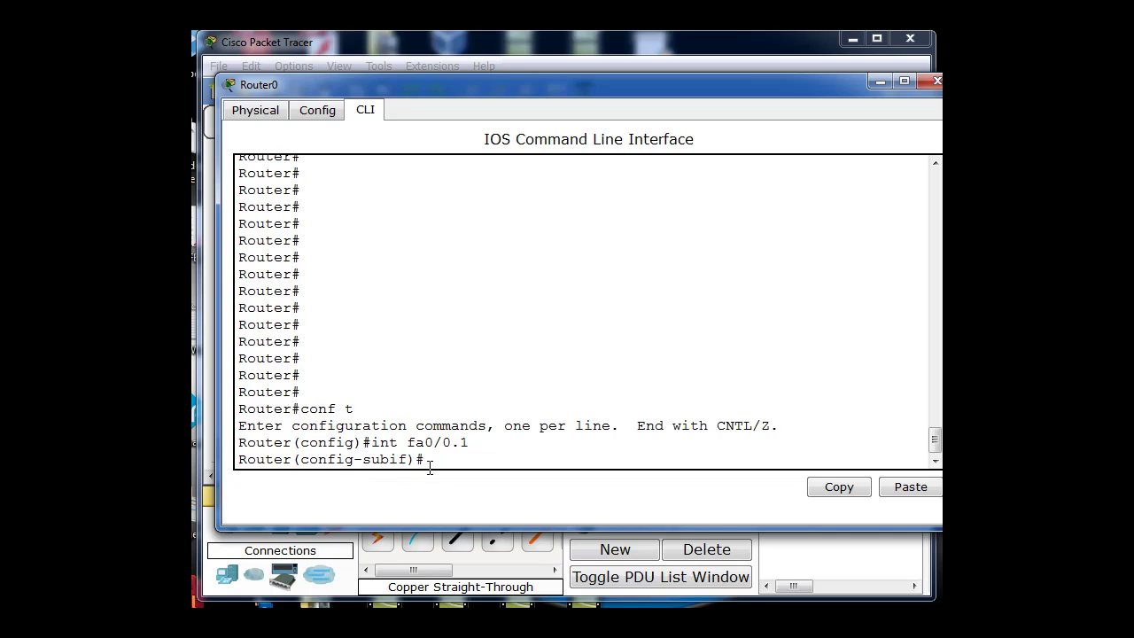
Step: Try to assign the IP address 192.168.1.1 with mask 255.255.255.0 to subinterface fa0/0.1 before setting its encapsulation
type("ip address 192.168.1.1")
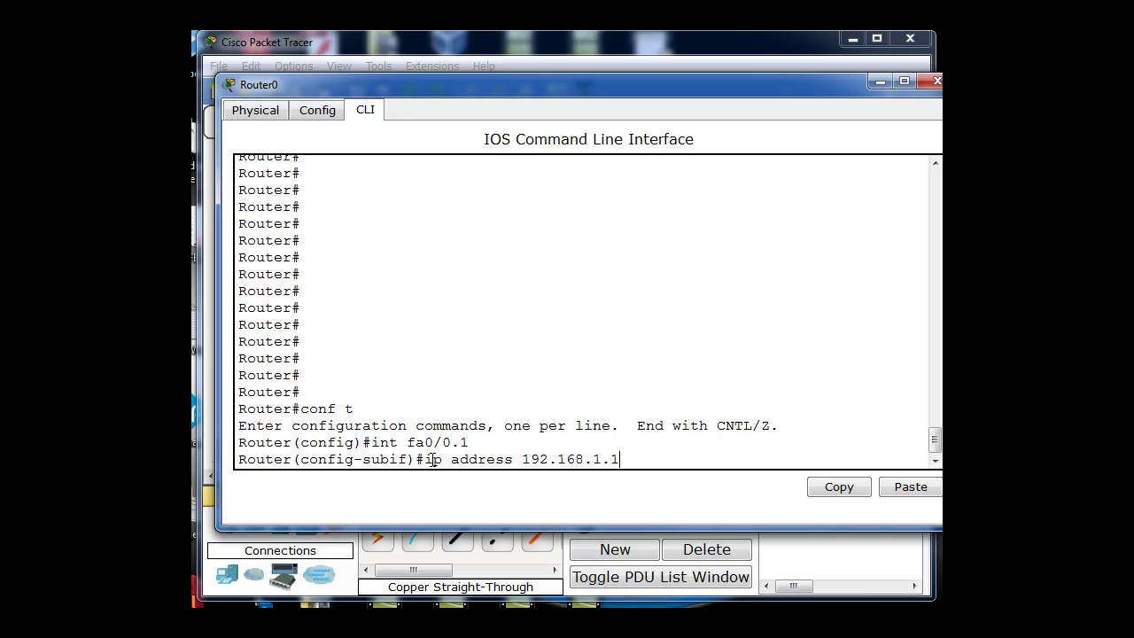
type(" 255.255.255.0")
key("Return")
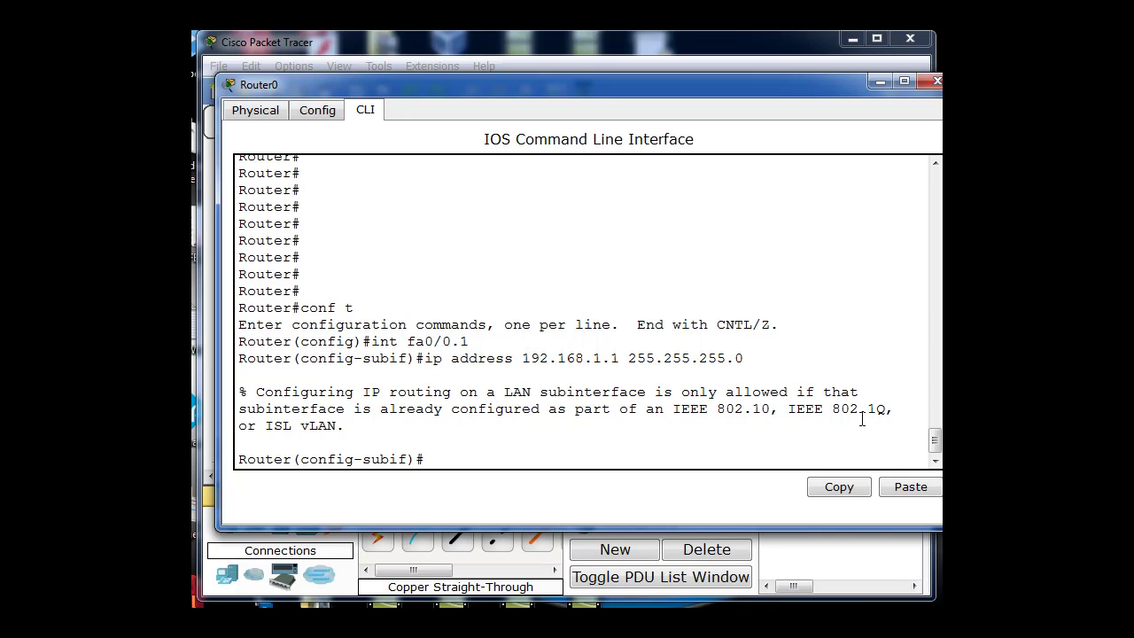
Step: Set dot1q encapsulation for VLAN 10 on subinterface fa0/0.1 and enable it with no shut
type("encap")
key("Tab")
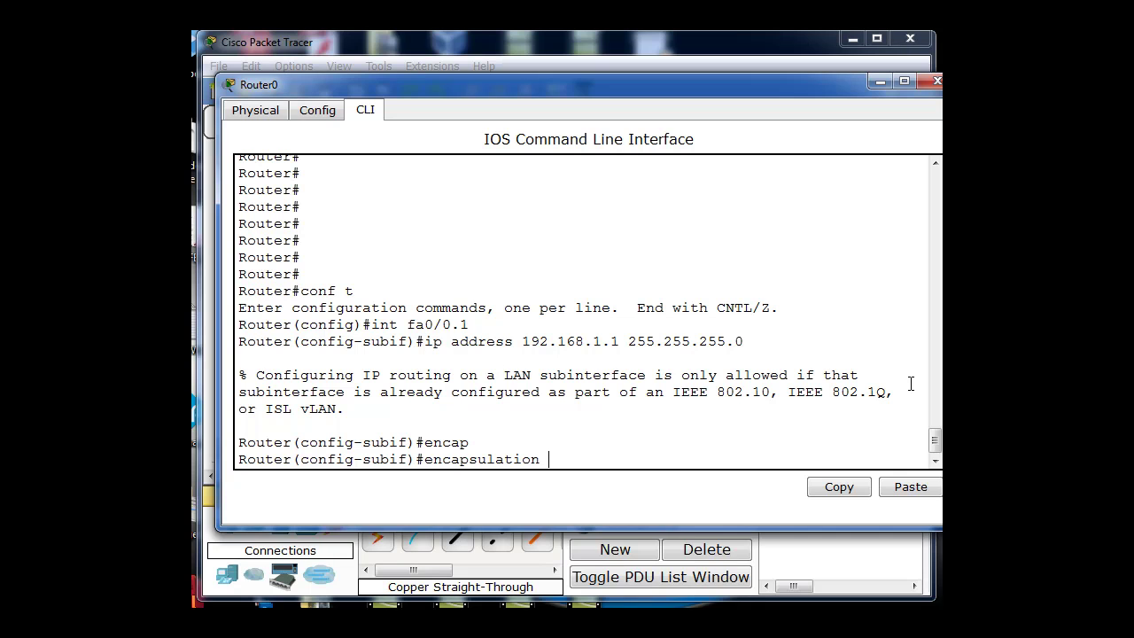
type("dot1q 10")
left_click_drag(601, 460, 625, 458)
left_click(631, 455)
key("Return")
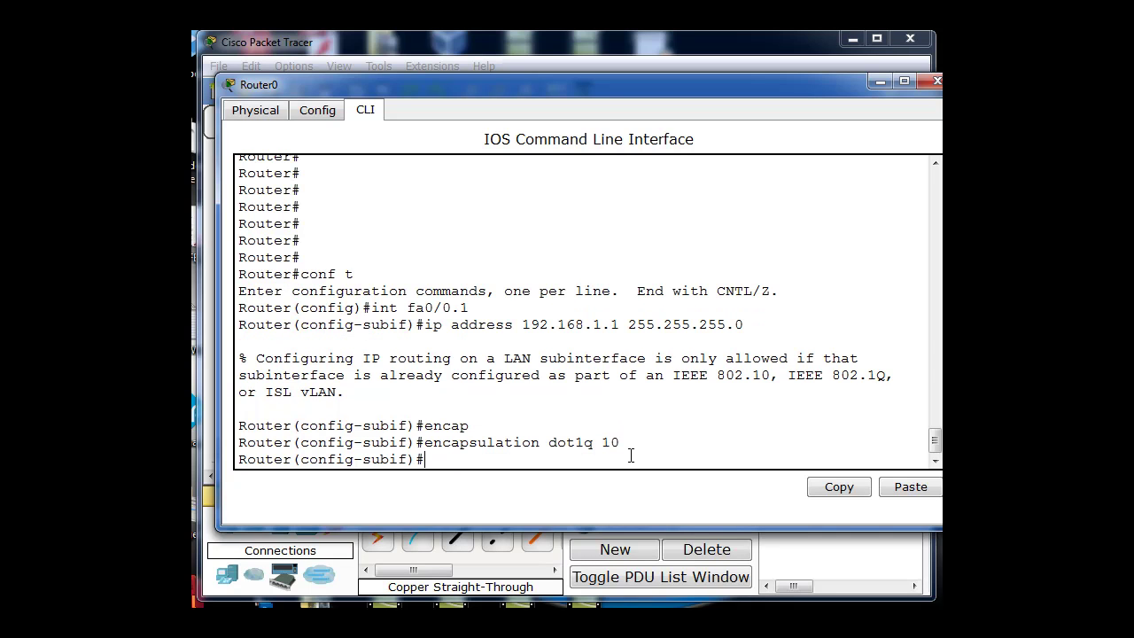
type("no shut")
key("Return")
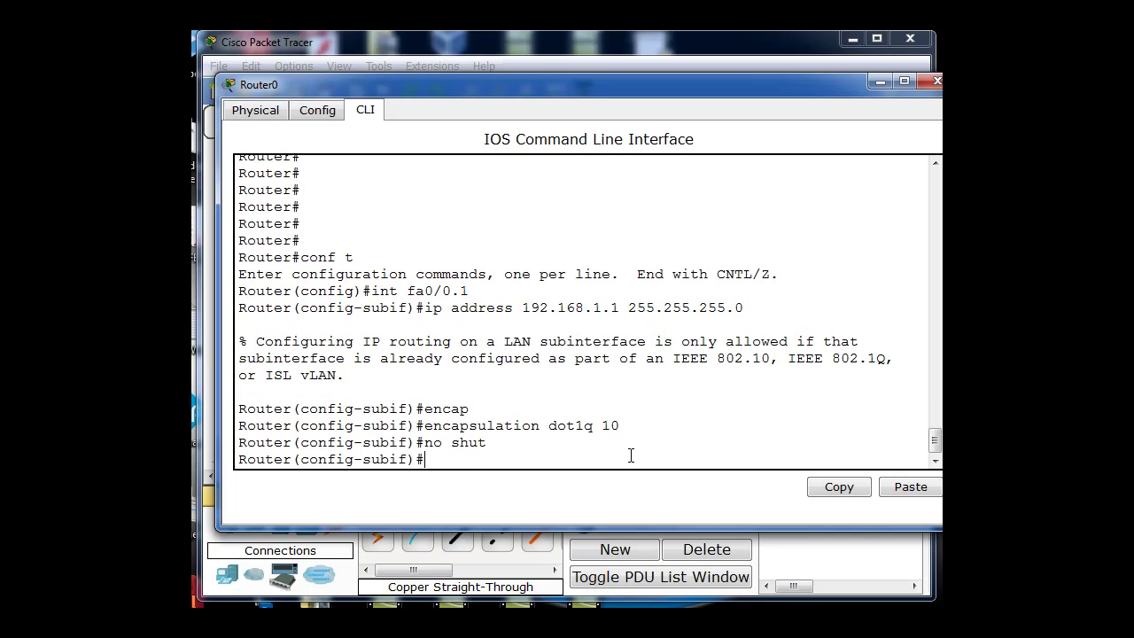
Step: Create the second subinterface fa0/0.2 on Router0 and return to its configuration prompt
key("Up")
key("Up")
key("Up")
key("Up")
key("BackSpace")
type("2")
key("BackSpace")
left_click_drag(508, 459, 528, 458)
left_click(535, 459)
key("Return")
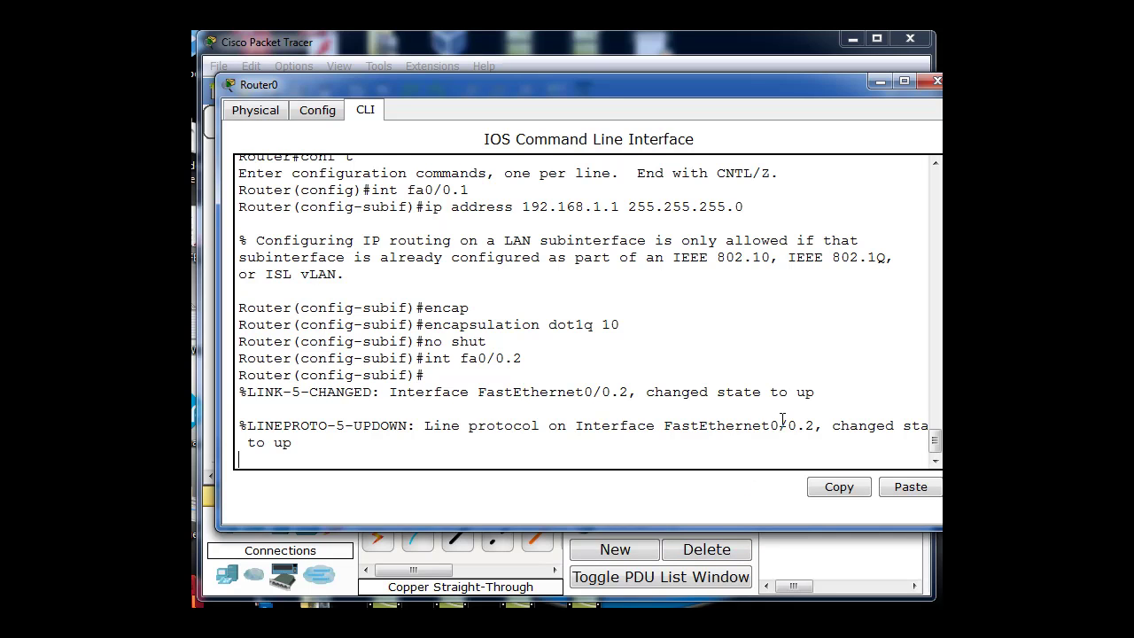
key("Return")
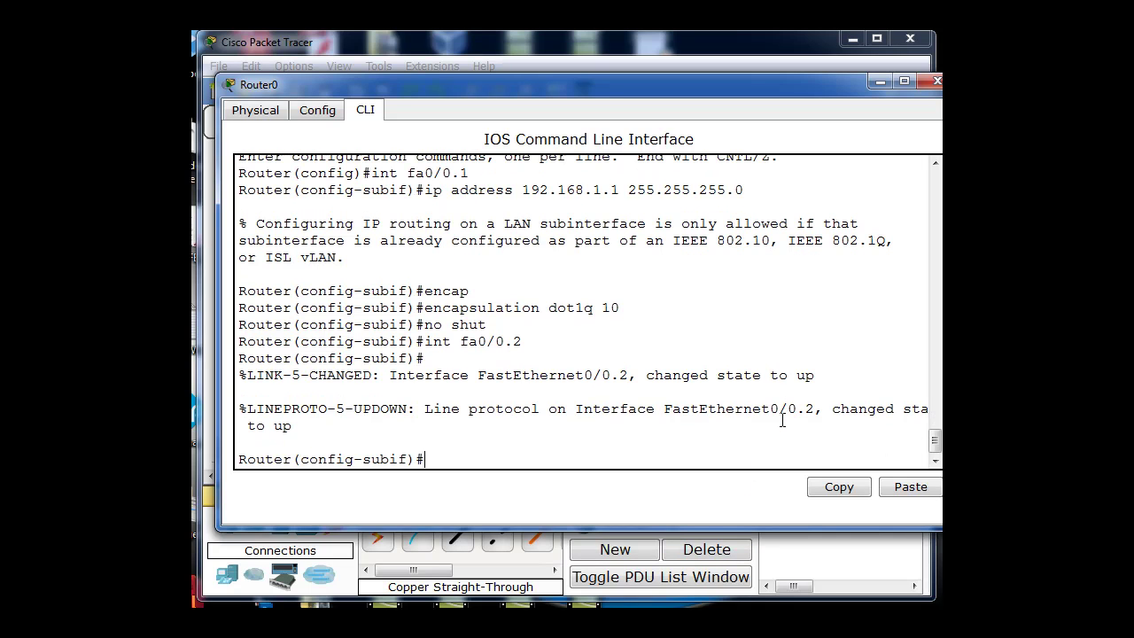
Step: Try to assign the IP address 192.168.2.1 with mask 255.255.255.0 to subinterface fa0/0.2 before setting its encapsulation
key("Up")
key("Up")
key("Up")
key("Up")
key("Up")
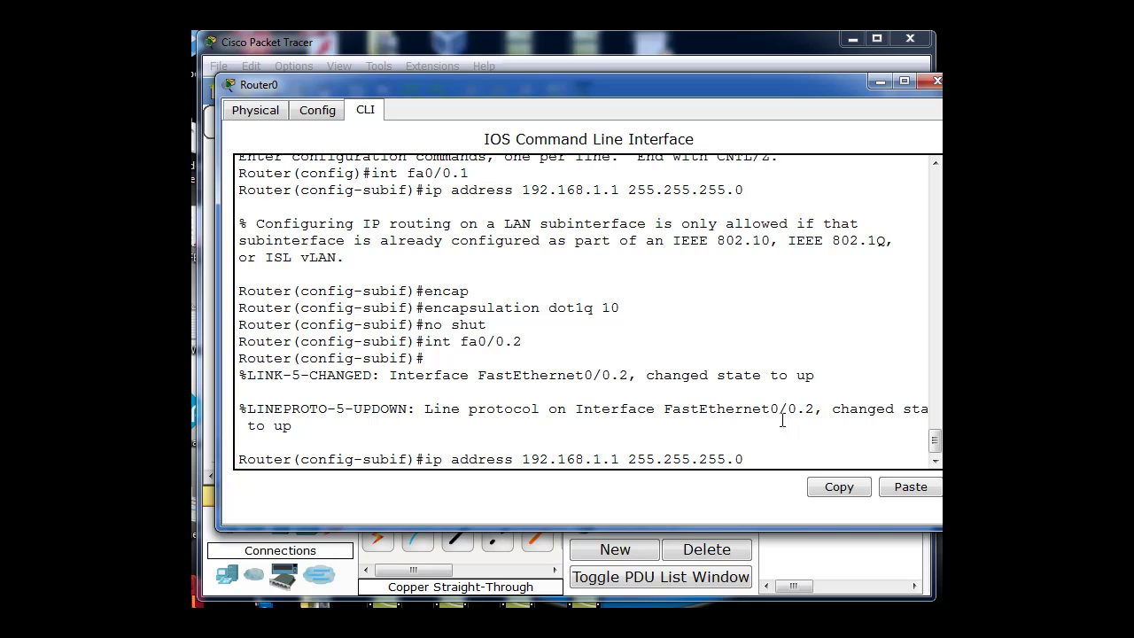
key("BackSpace")
type("2")
key("Return")
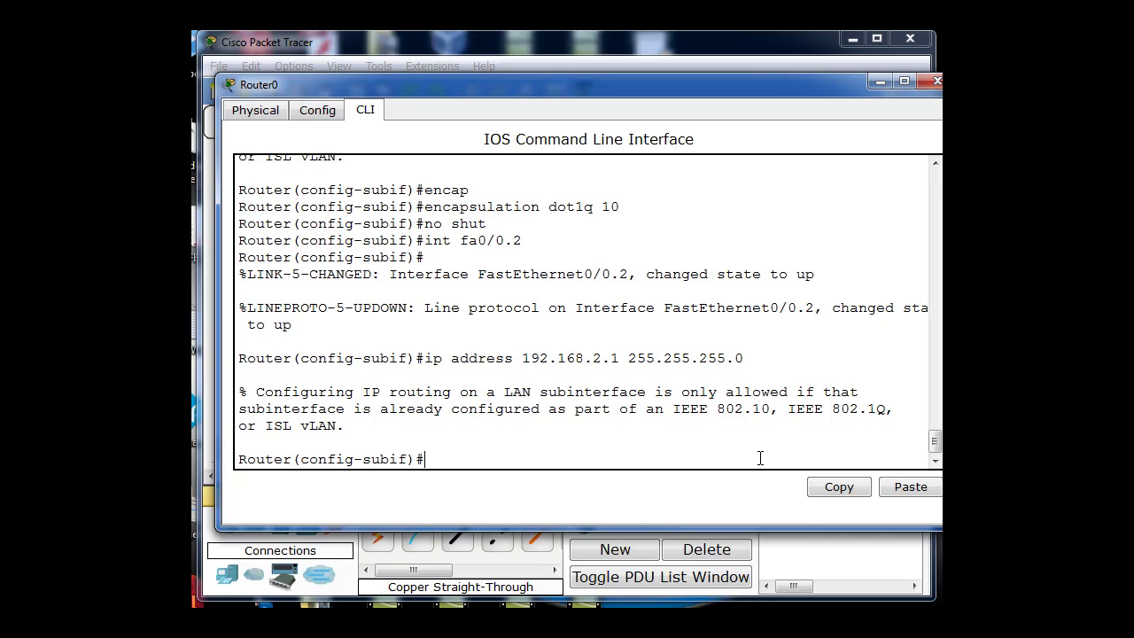
Step: Set dot1q encapsulation for VLAN 20 on subinterface fa0/0.2 and enable it with no shut
key("Up")
key("Up")
key("Up")
key("Up")
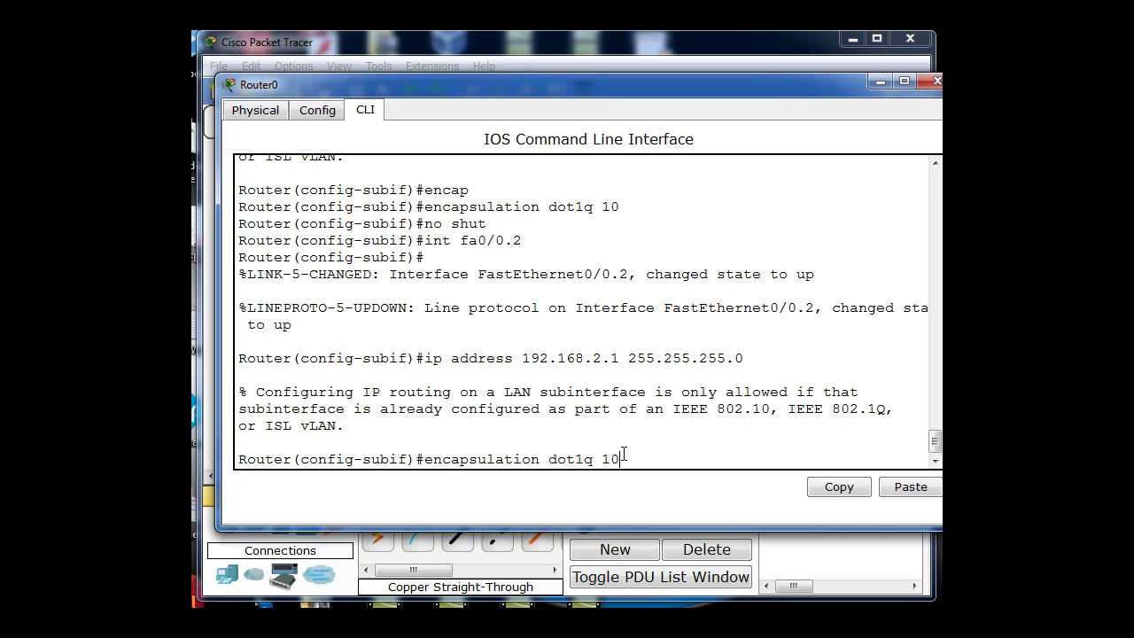
key("BackSpace")
key("BackSpace")
type("20")
key("Return")
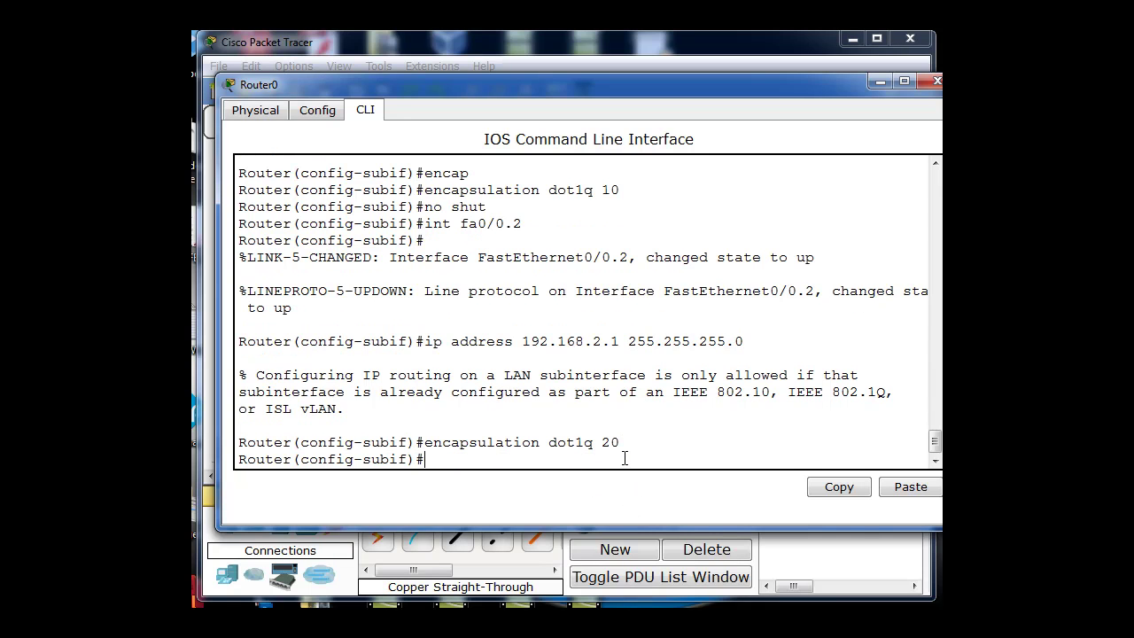
type("no shut")
key("Return")
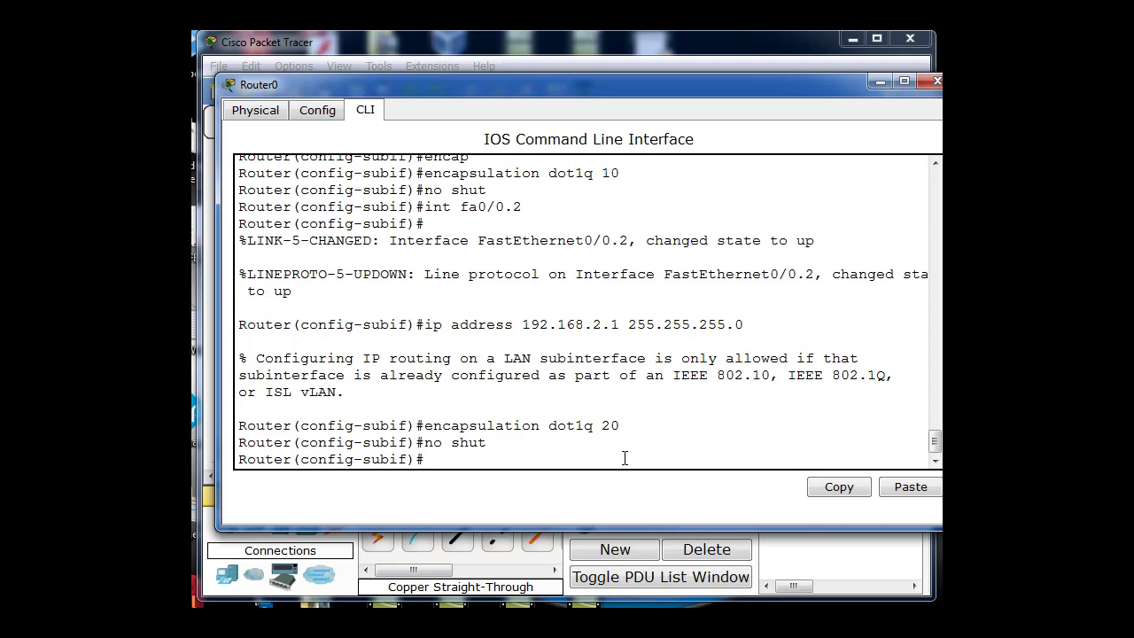
Step: Leave configuration mode and page through Router0's running configuration to check the encapsulation and IP address of both fa0/0 subinterfaces
key("ctrl+z")
key("Return")
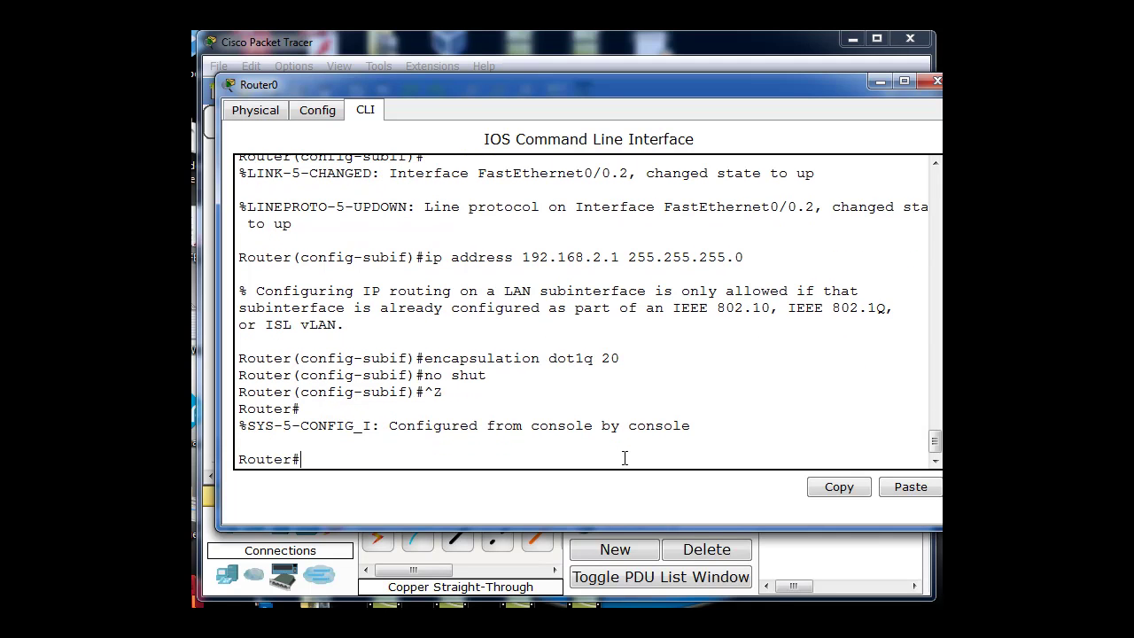
type("show run")
key("Return")
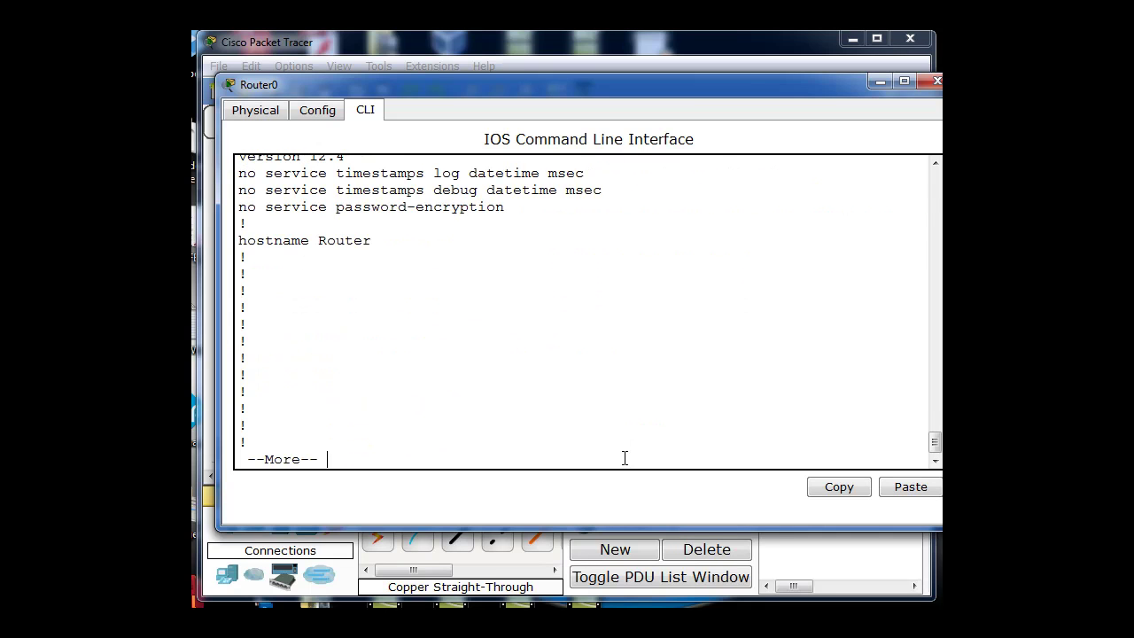
key("space")
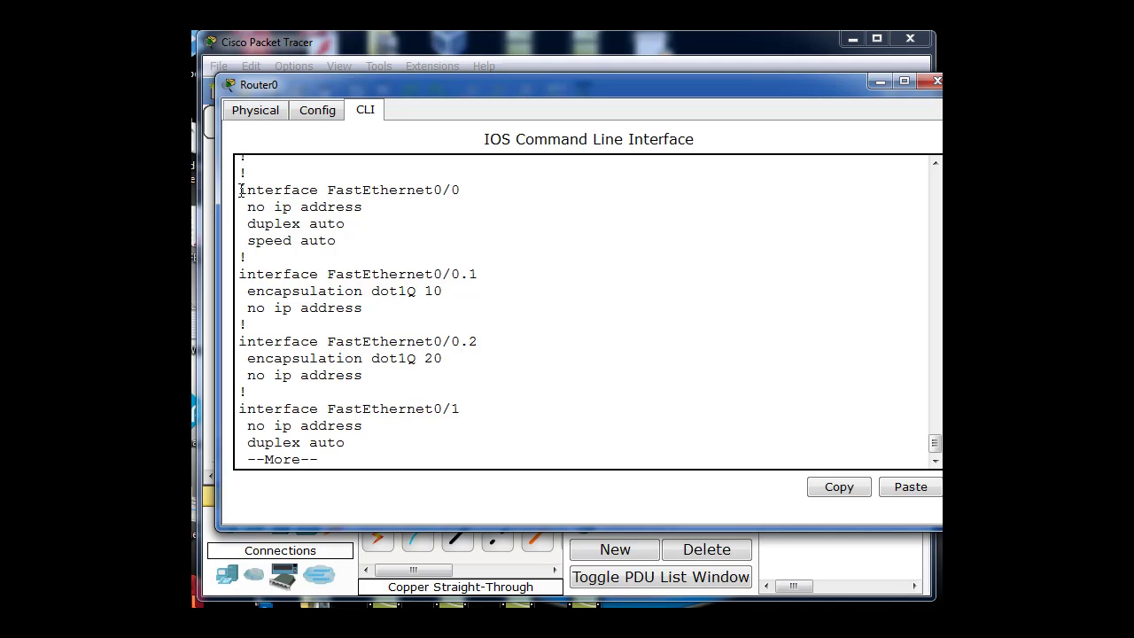
left_click_drag(240, 188, 341, 240)
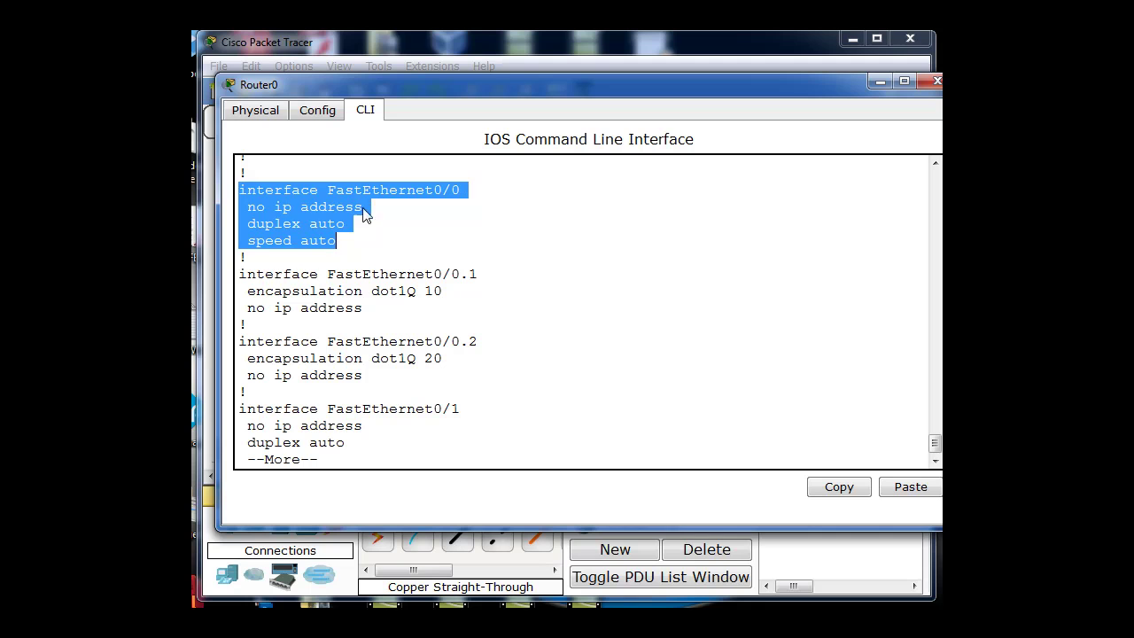
left_click(349, 322)
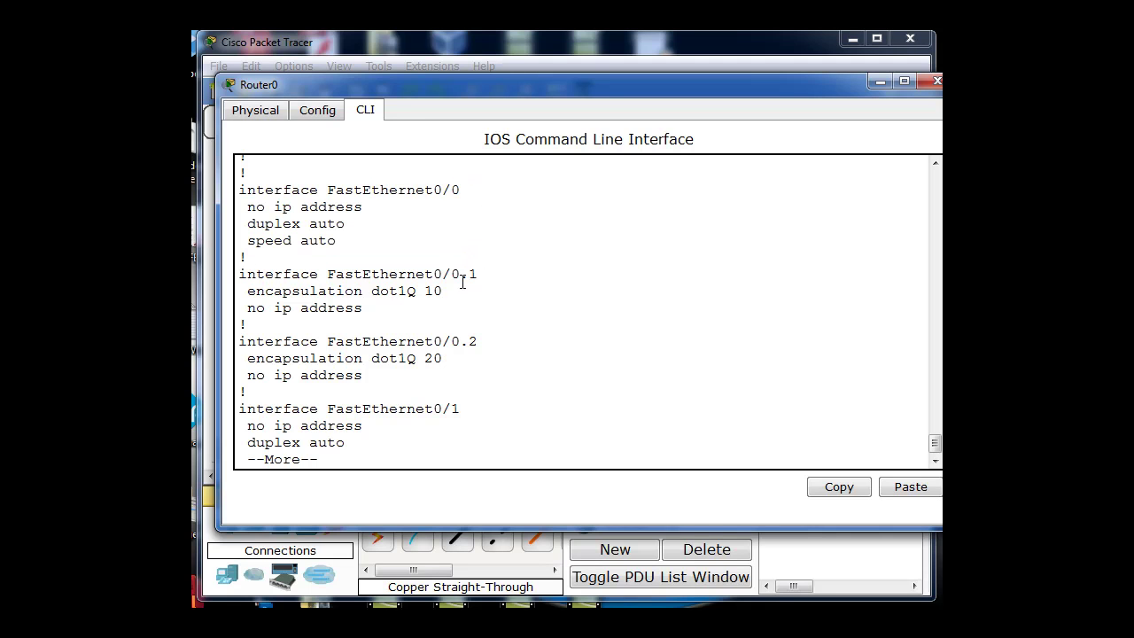
left_click_drag(238, 290, 446, 291)
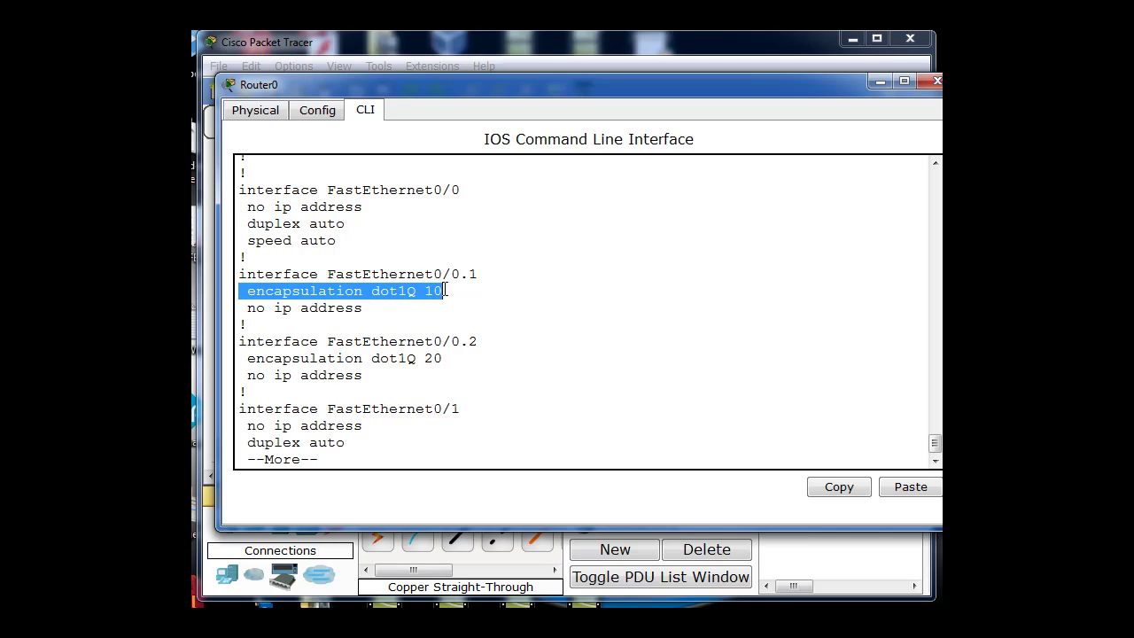
left_click(242, 308)
left_click_drag(242, 307, 379, 310)
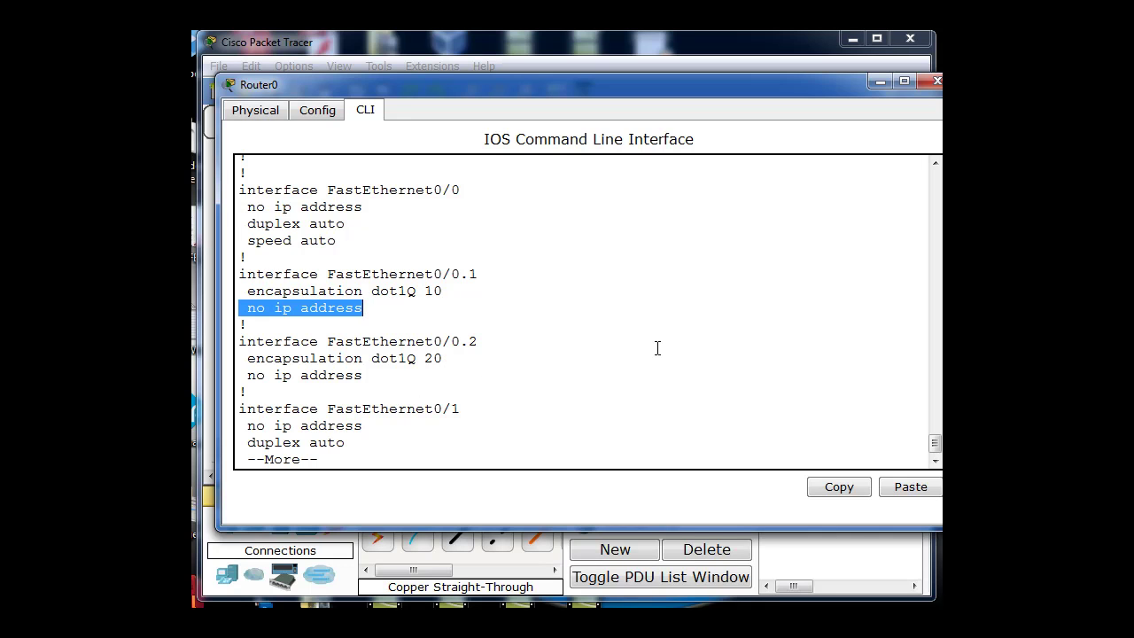
left_click_drag(384, 376, 324, 375)
key("space")
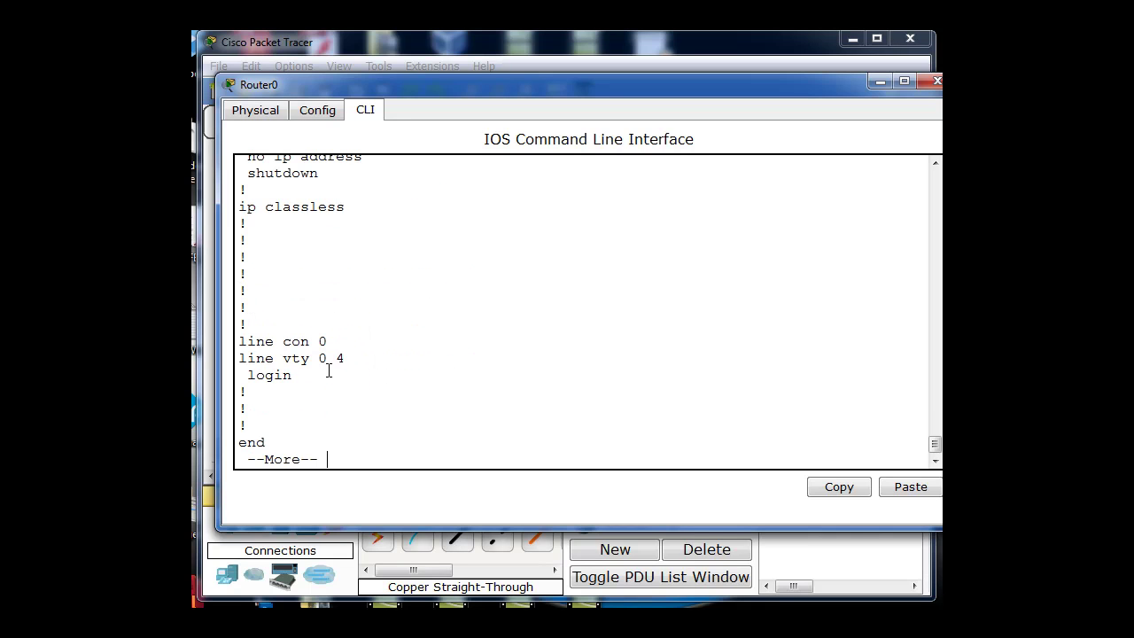
key("space")
type("show run")
key("BackSpace")
key("BackSpace")
key("BackSpace")
key("BackSpace")
key("BackSpace")
key("BackSpace")
key("BackSpace")
key("BackSpace")
Step: Enter global configuration mode on Router0 again and open subinterface fa0/0.1 for configuration
type("conf t")
key("Return")
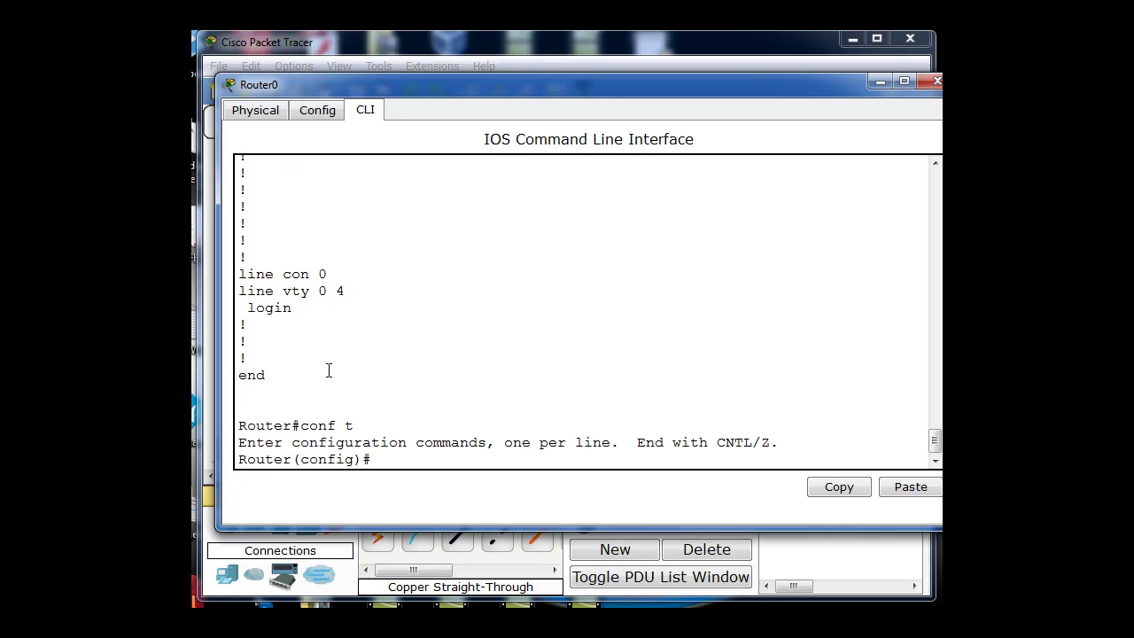
key("Up")
key("Up")
key("Up")
key("Up")
key("Up")
key("Up")
key("Up")
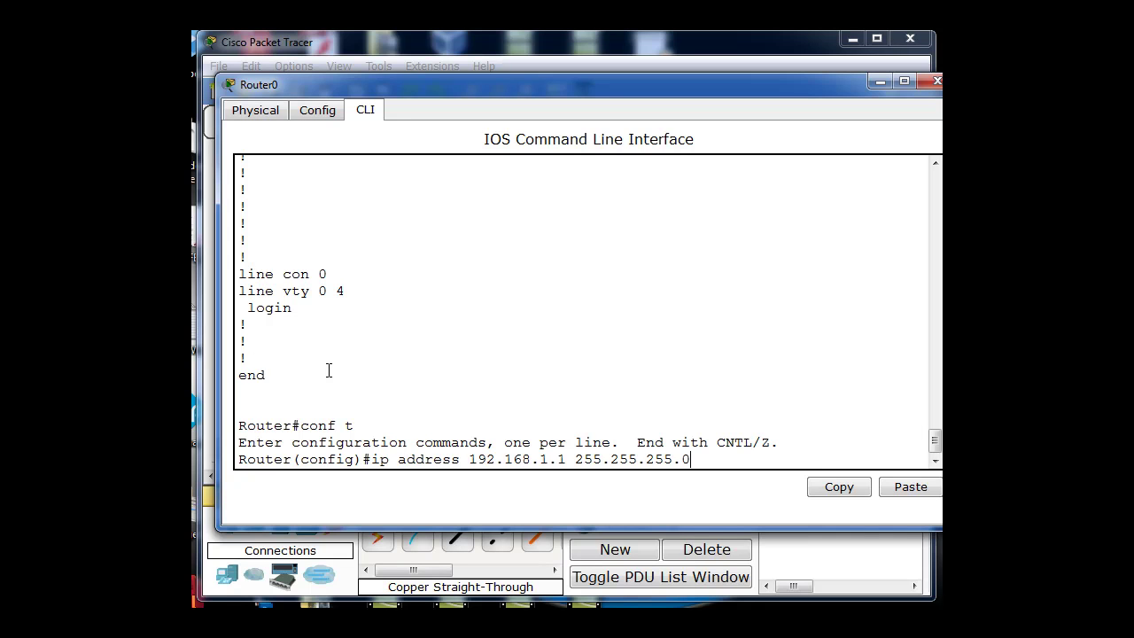
key("Up")
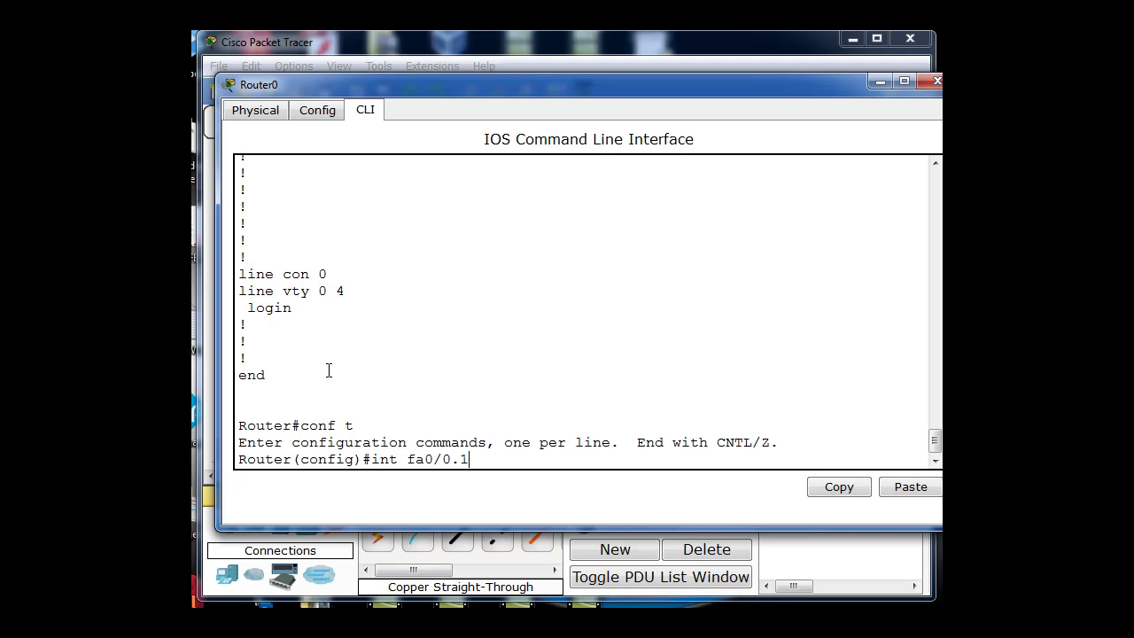
key("Return")
Step: Assign the IP address 192.168.1.1 with mask 255.255.255.0 to subinterface fa0/0.1
key("Up")
key("Up")
key("Up")
key("Up")
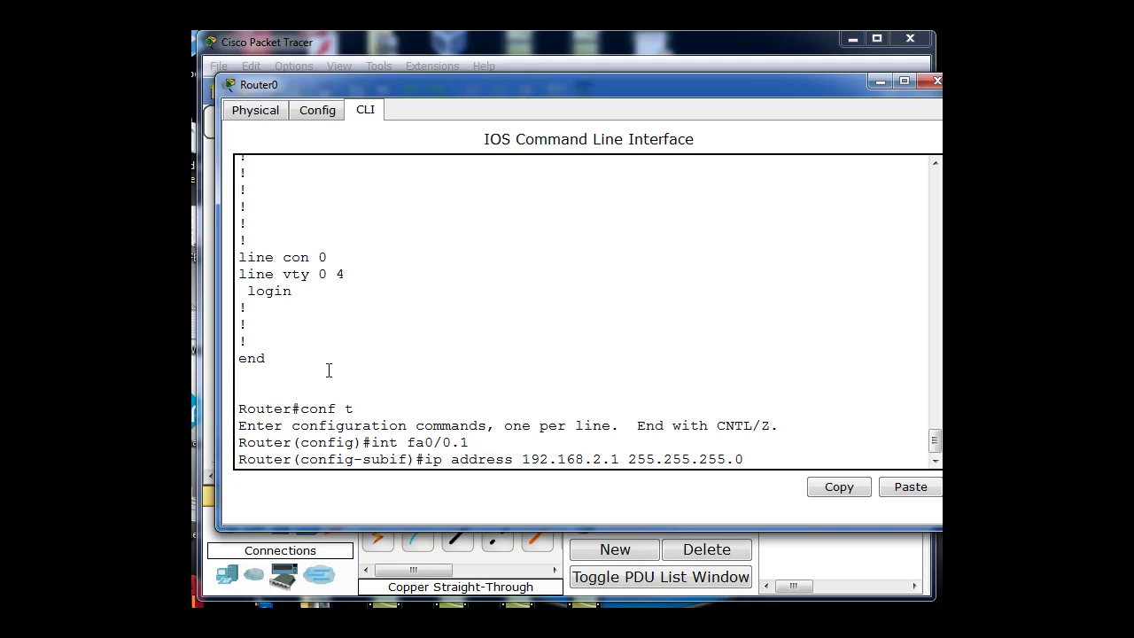
key("Up")
key("Up")
key("Up")
key("Return")
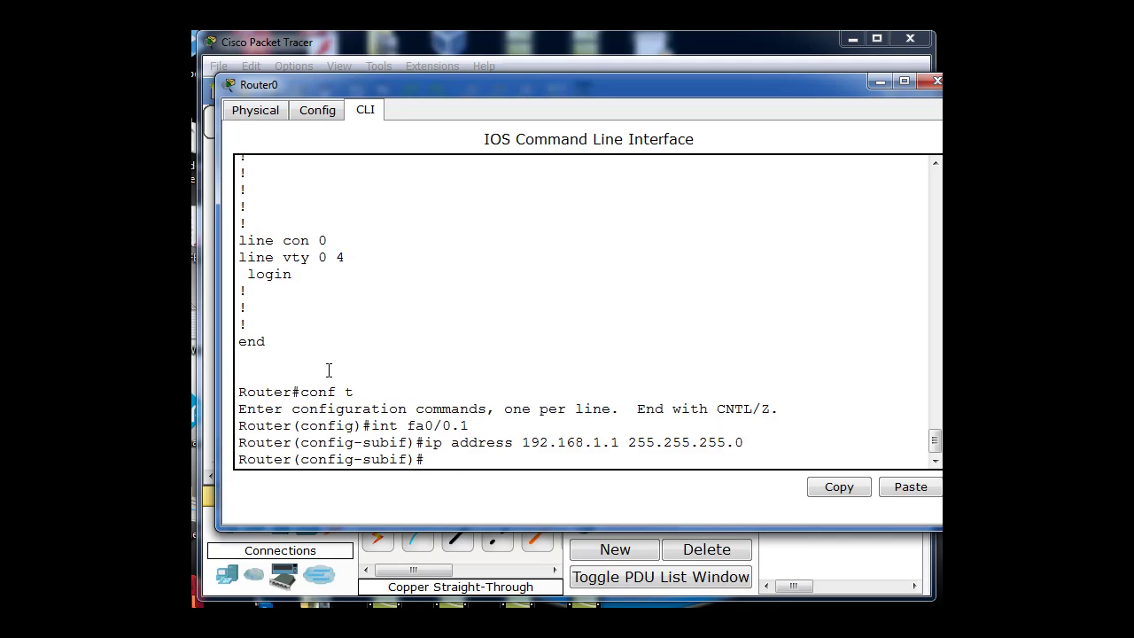
Step: Switch the router configuration to subinterface fa0/0.2
key("Up")
key("Up")
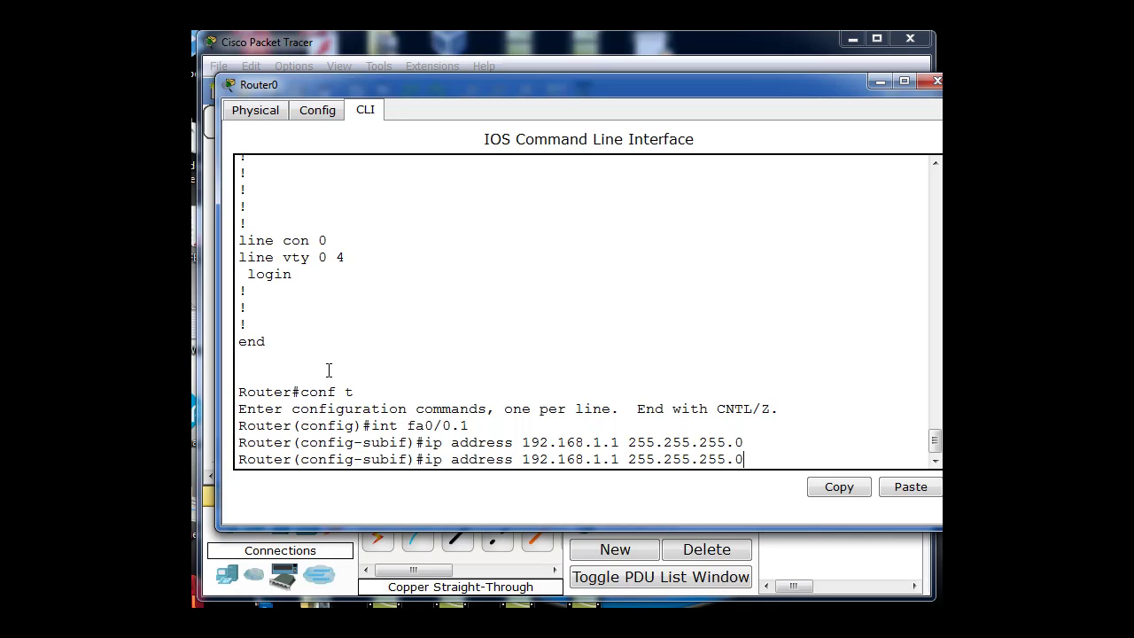
key("Up")
key("Up")
key("Up")
key("Up")
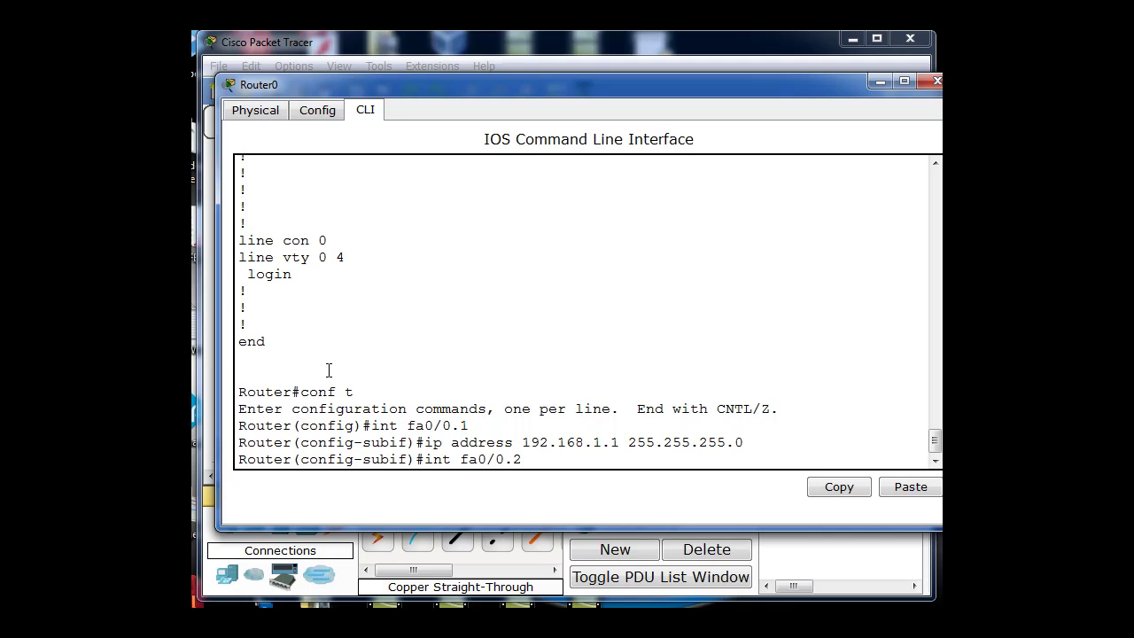
key("Return")
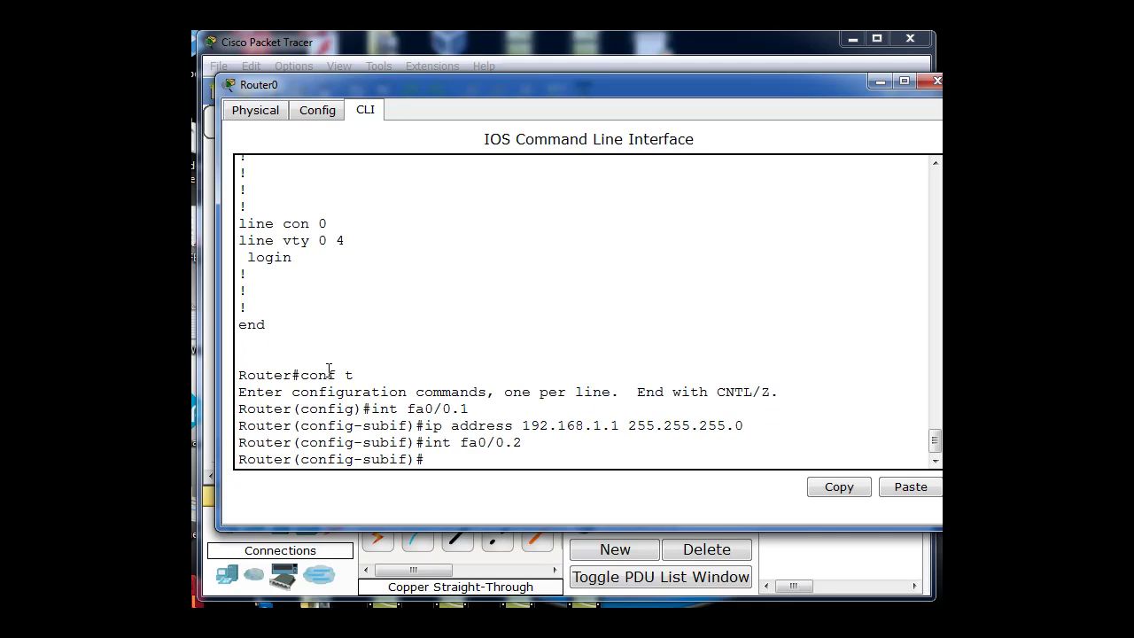
Step: Assign the IP address 192.168.2.1 with mask 255.255.255.0 to subinterface fa0/0.2
key("Up")
key("Up")
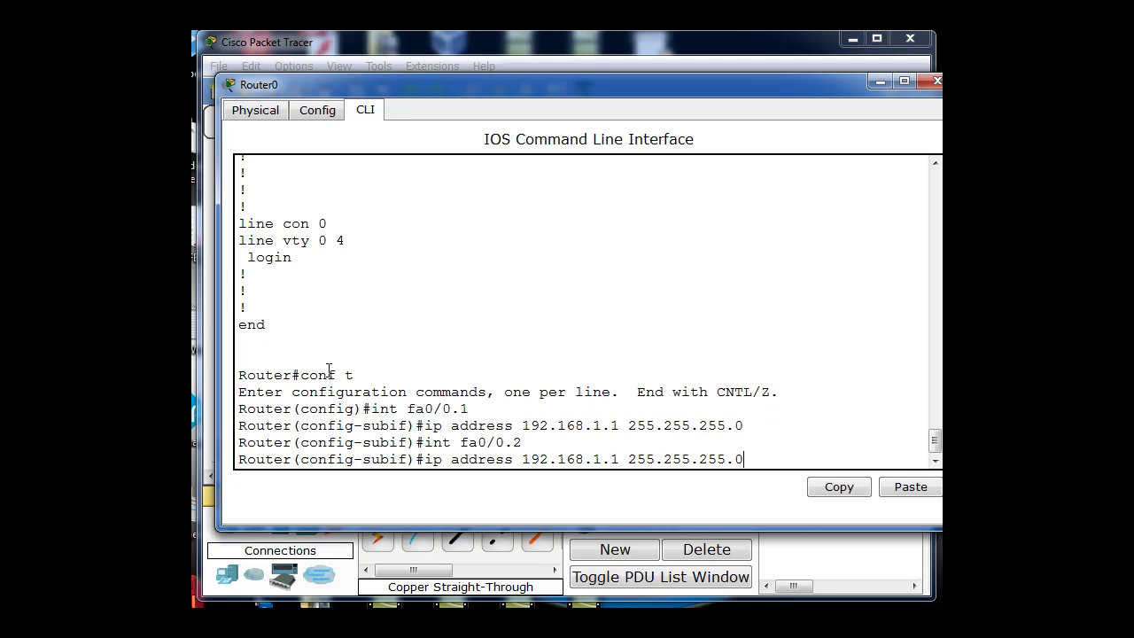
key("Up")
key("Up")
key("Up")
key("Up")
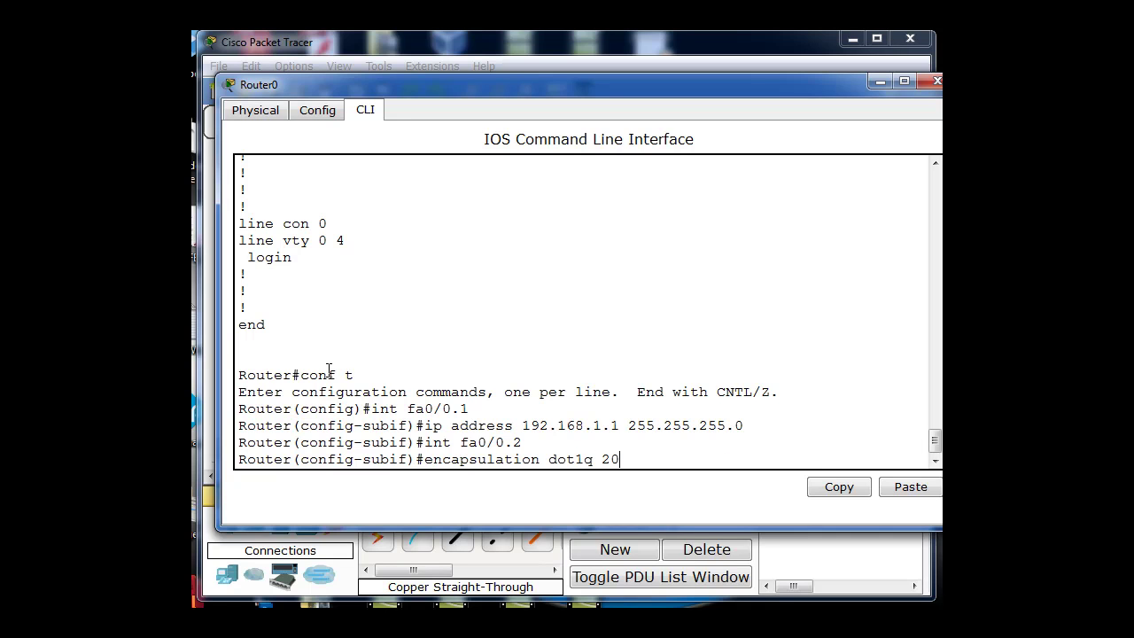
key("Return")
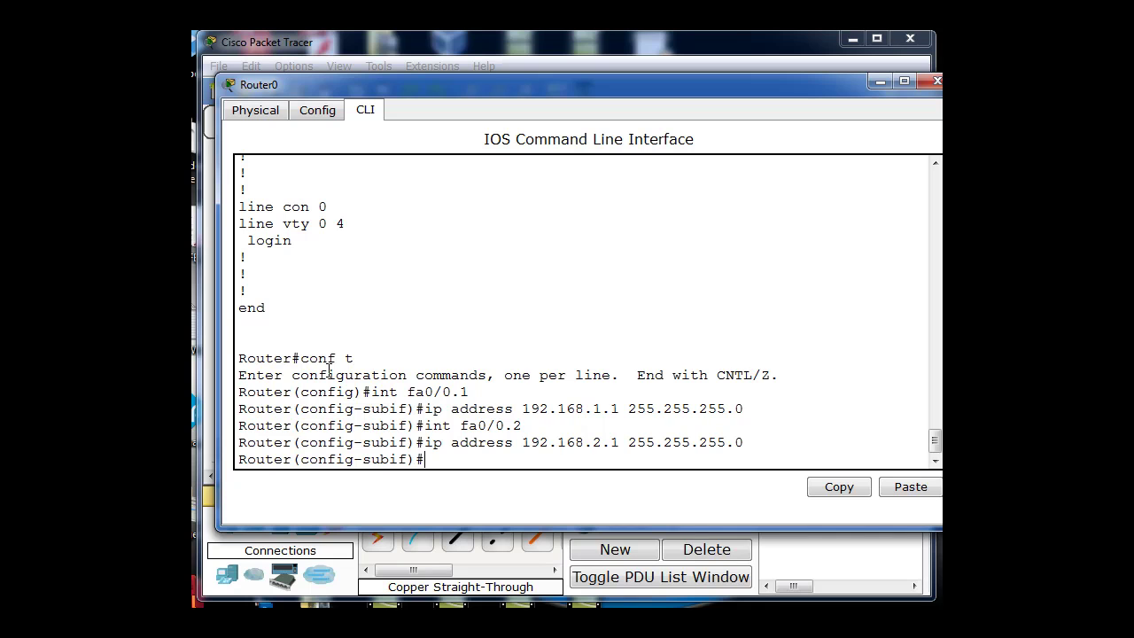
Step: End the subinterface configuration on Router0 and return to privileged EXEC mode
type("end")
key("Return")
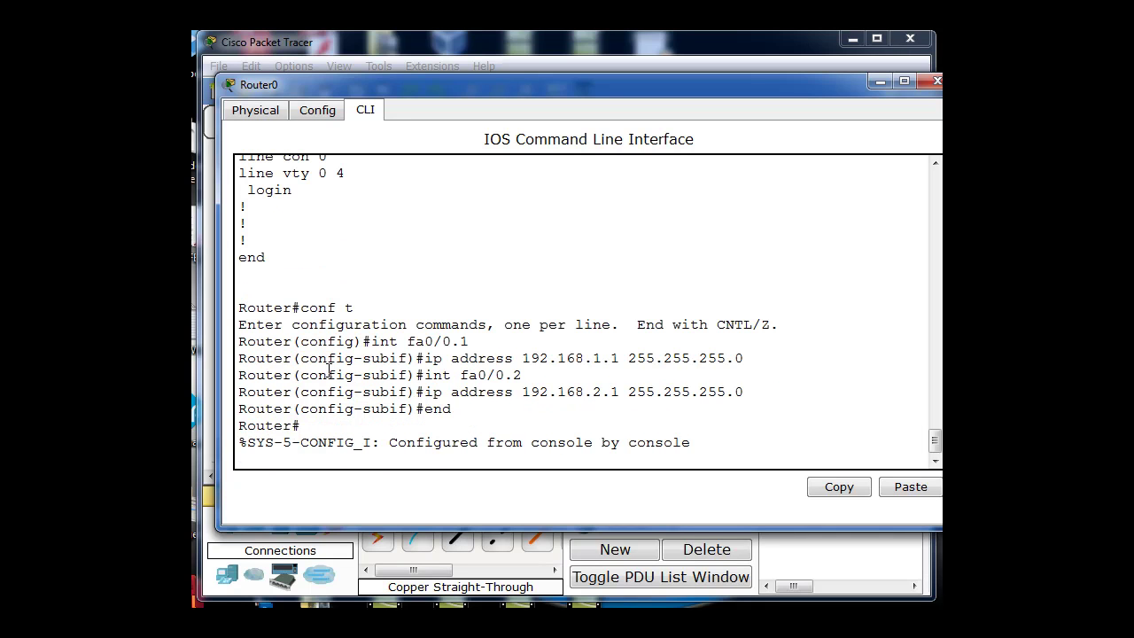
key("Return")
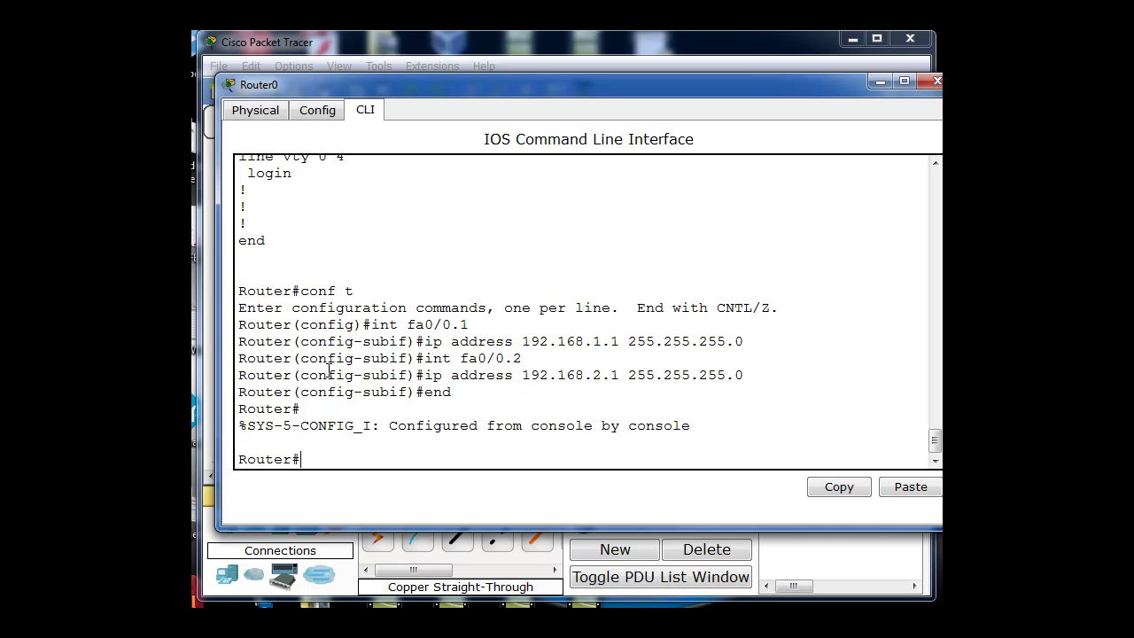
Step: Display Router0's running configuration and review the encapsulation and IP address entries of subinterfaces FastEthernet0/0.1 and 0/0.2
type("show run")
key("Return")
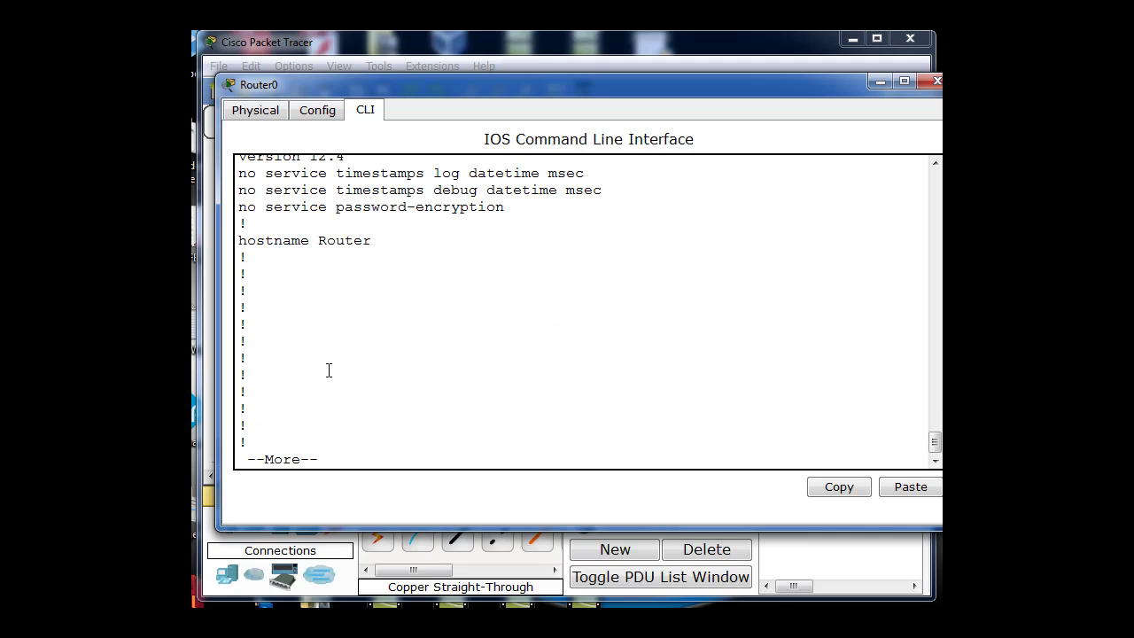
key("space")
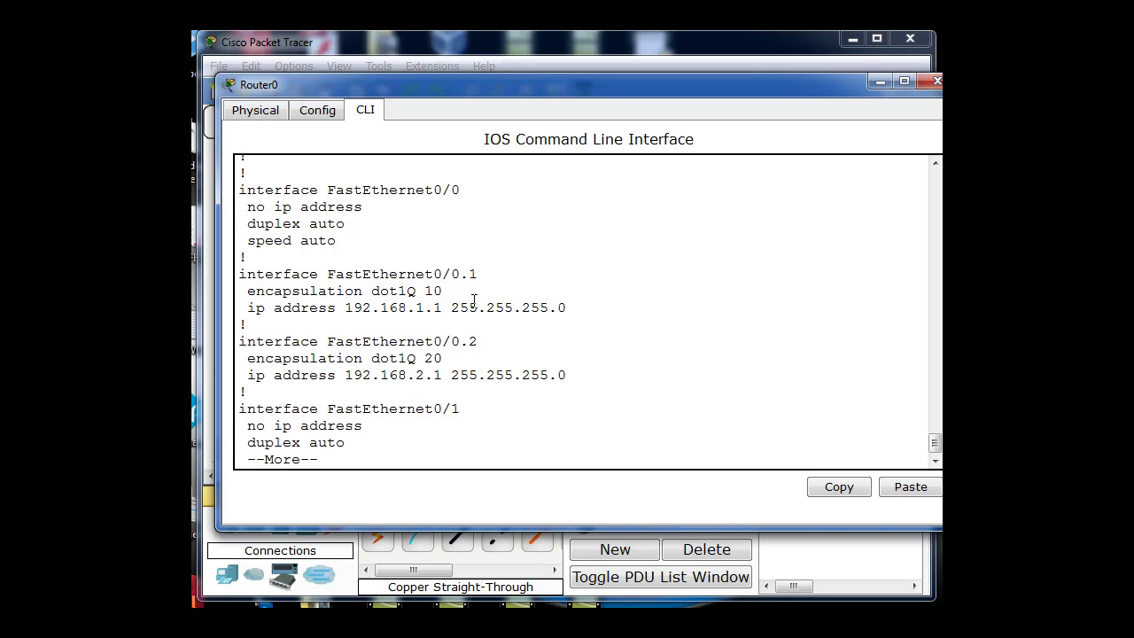
left_click_drag(246, 290, 449, 292)
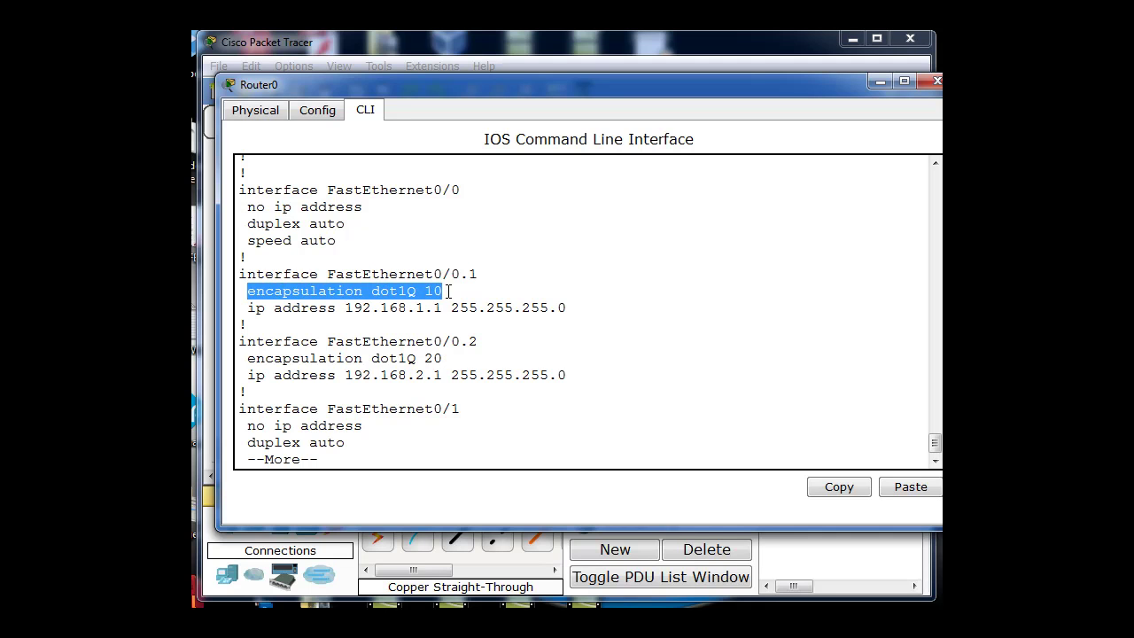
left_click(452, 354)
key("space")
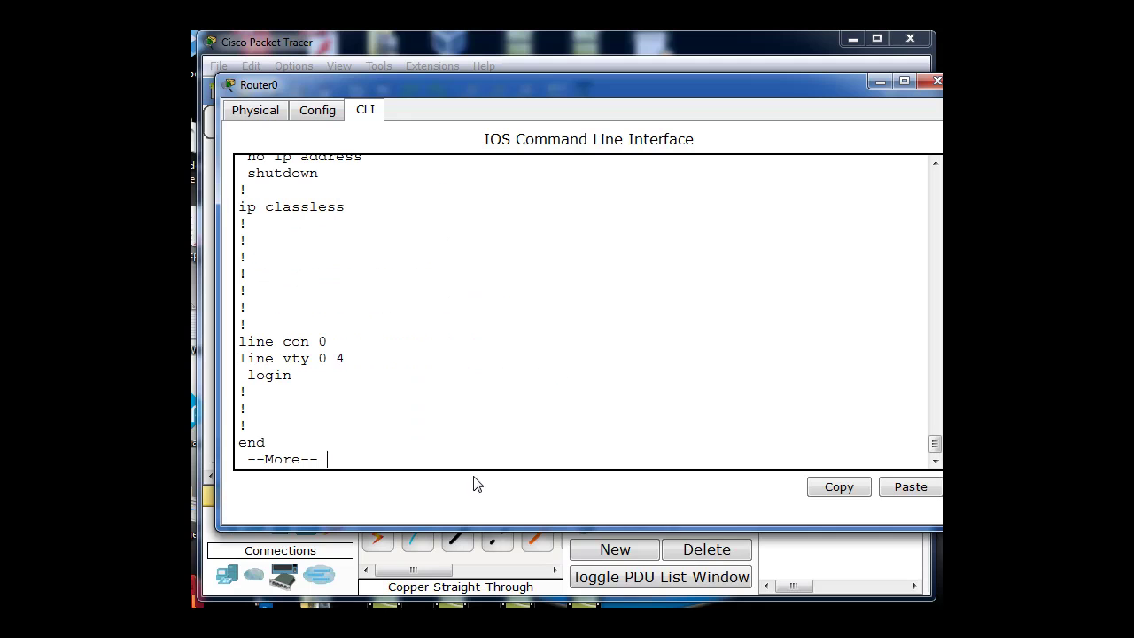
key("space")
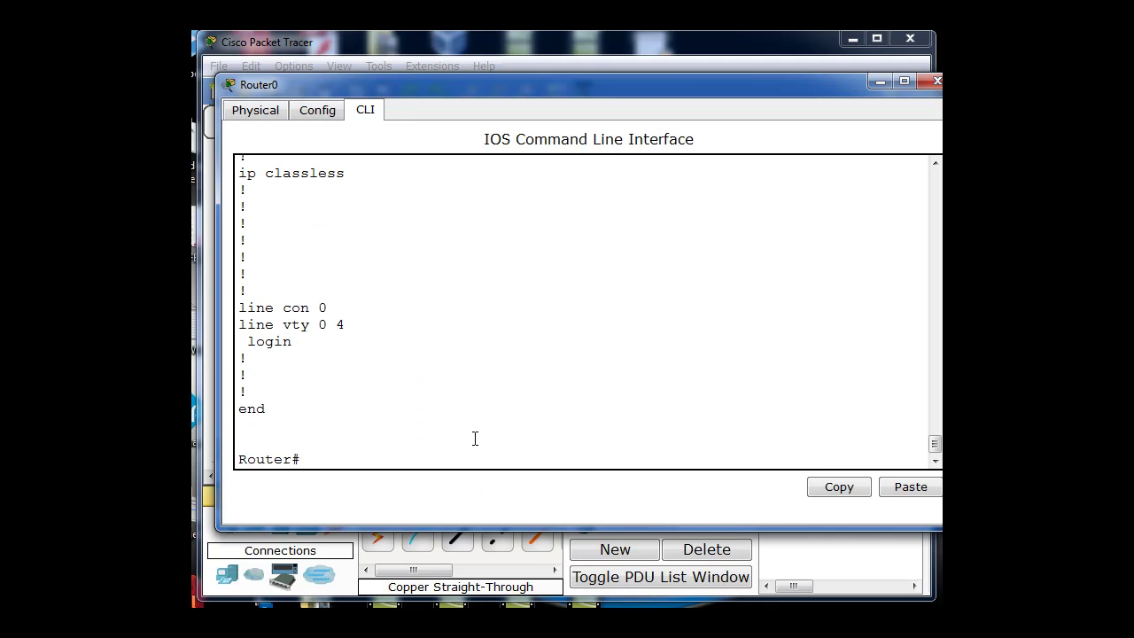
Step: Display Router0's IP routing table and examine the connected networks and the subinterfaces they use
type("show ip route")
key("Return")
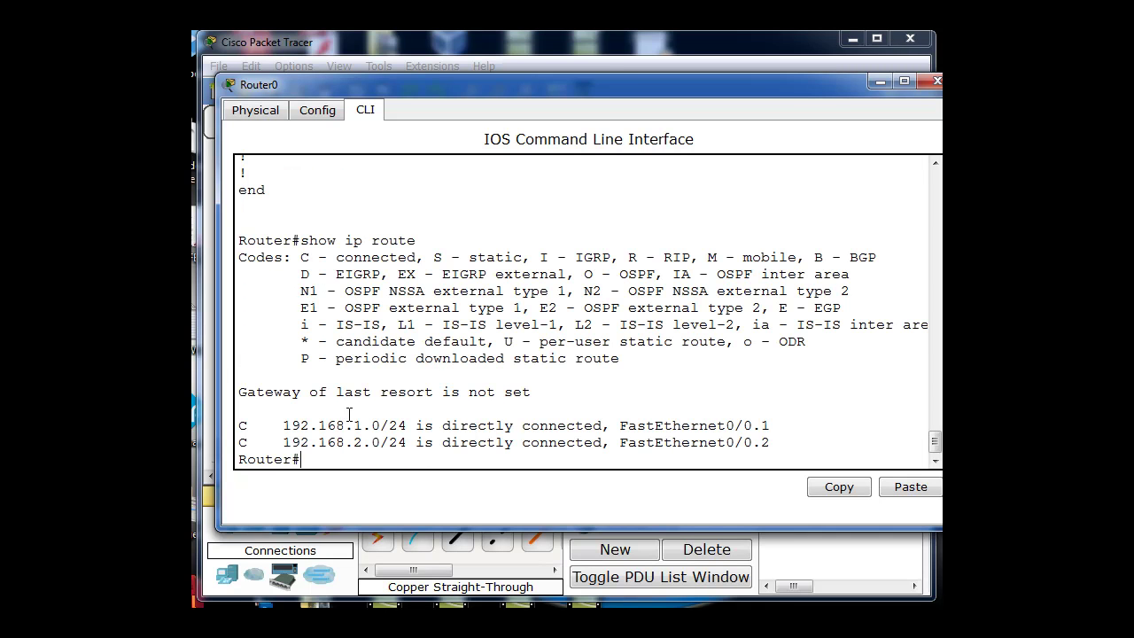
mouse_move(352, 425)
left_mouse_down()
mouse_move(363, 427)
mouse_move(354, 440)
left_mouse_up()
left_click(370, 438)
left_click_drag(749, 426, 772, 426)
left_click(753, 441)
key("Return")
key("Return")
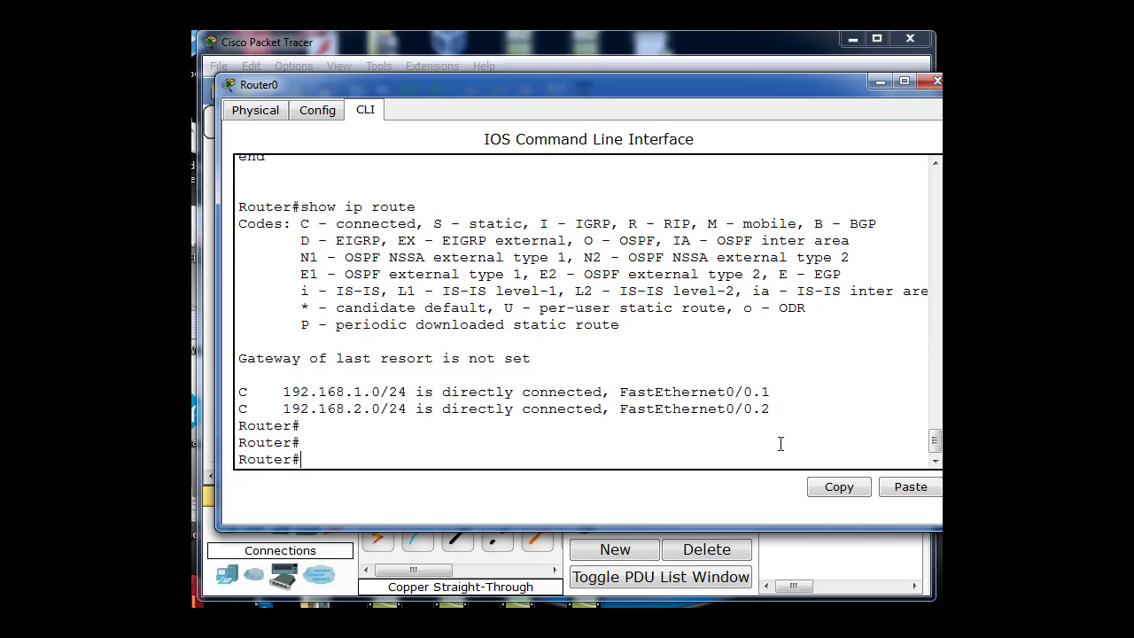
Step: Return to the topology, repeat the ping to 192.168.2.100 from PC0's command prompt, and minimize the PC0 window
left_click(647, 40)
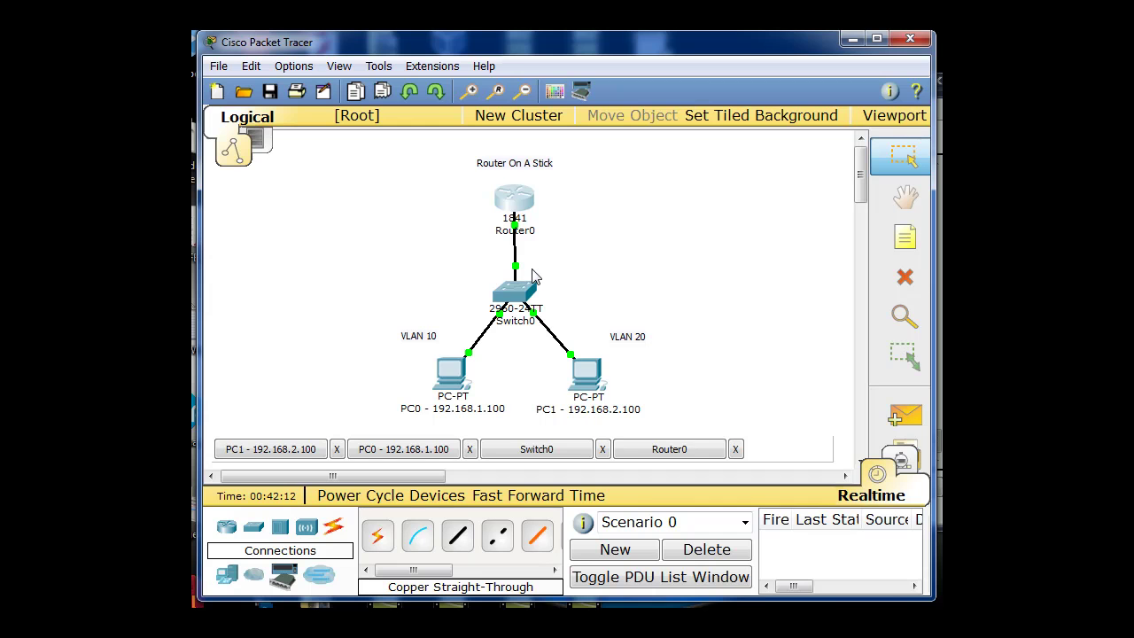
mouse_move(503, 221)
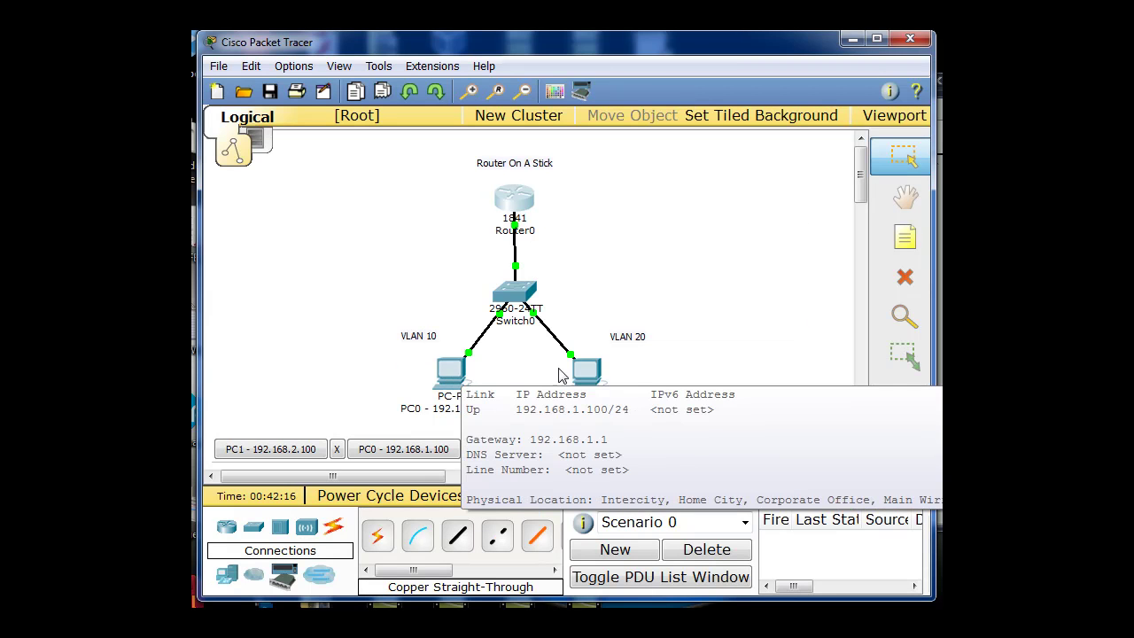
mouse_move(583, 378)
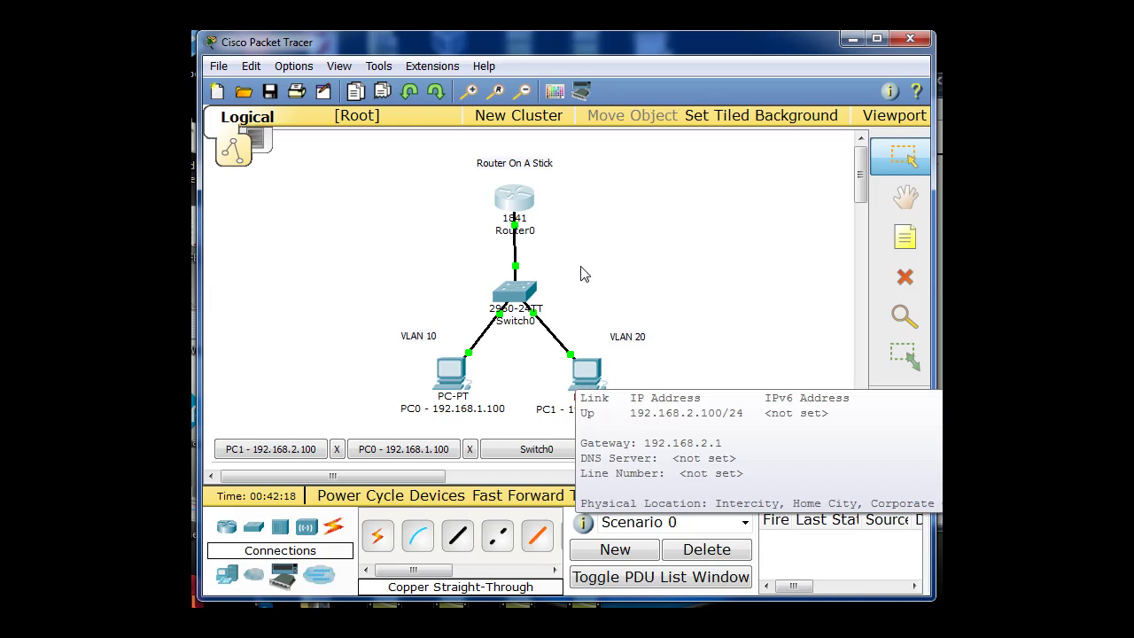
left_click(455, 364)
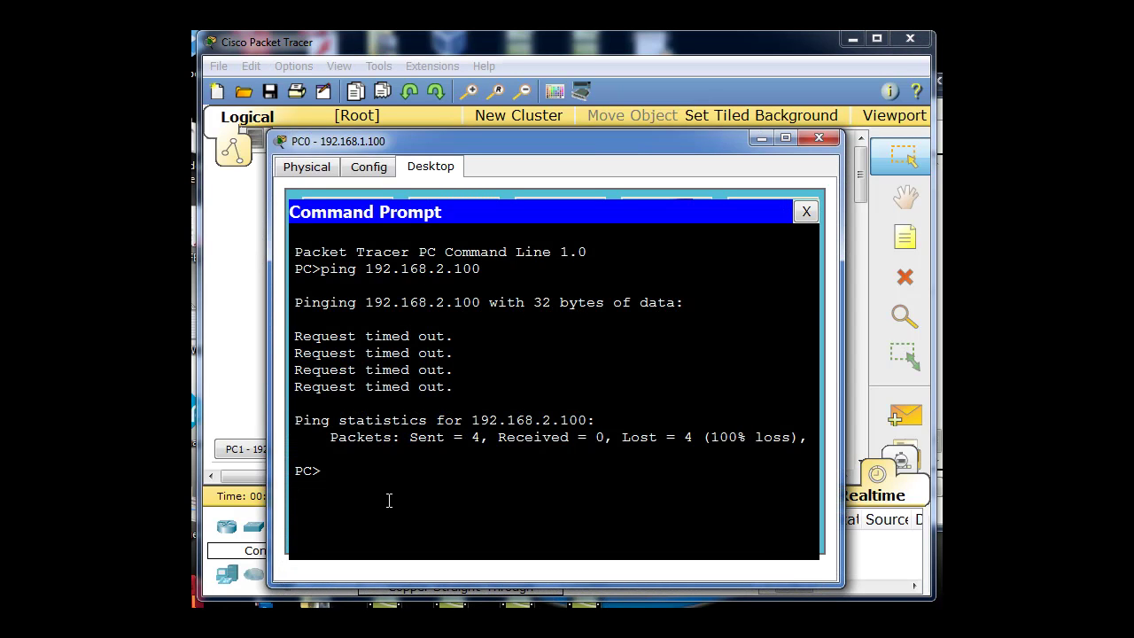
key("Up")
key("Return")
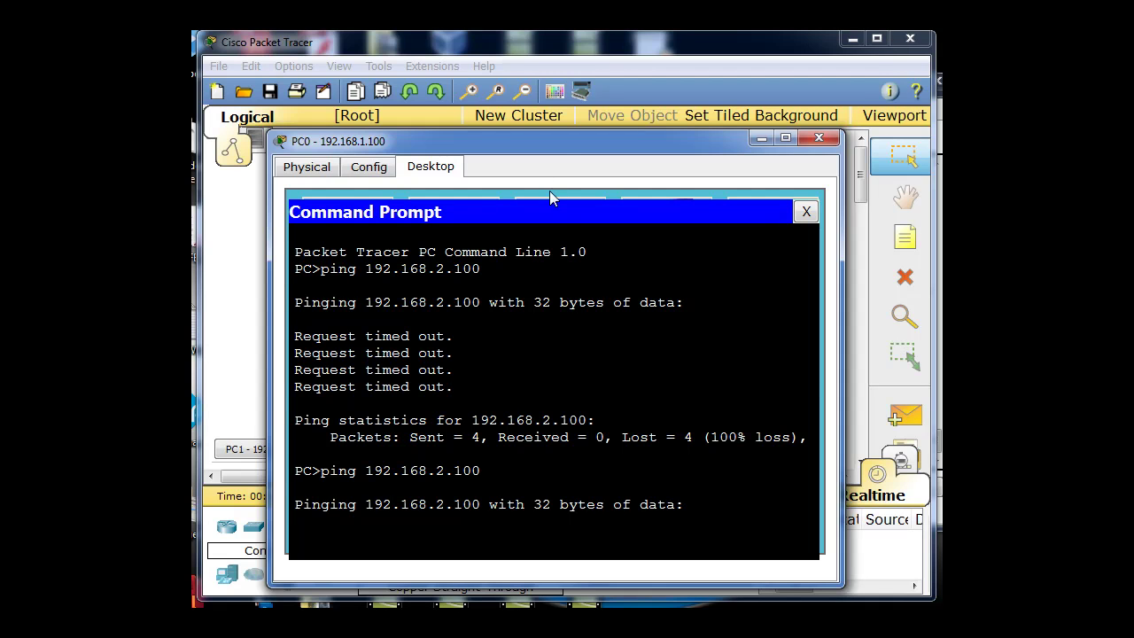
left_click_drag(555, 140, 557, 83)
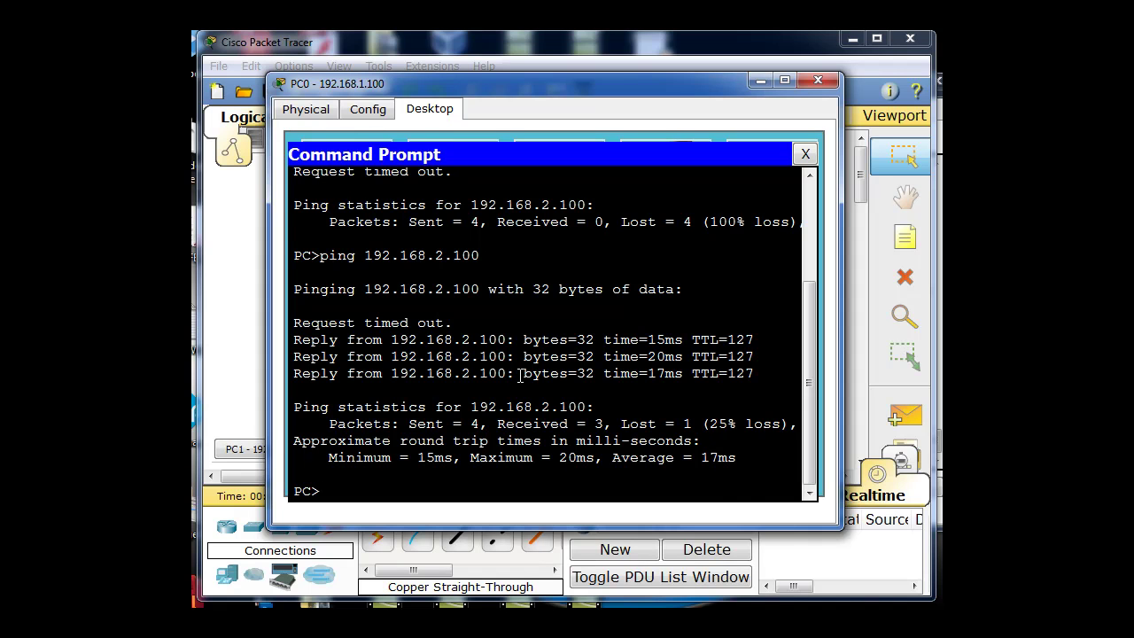
left_click(760, 80)
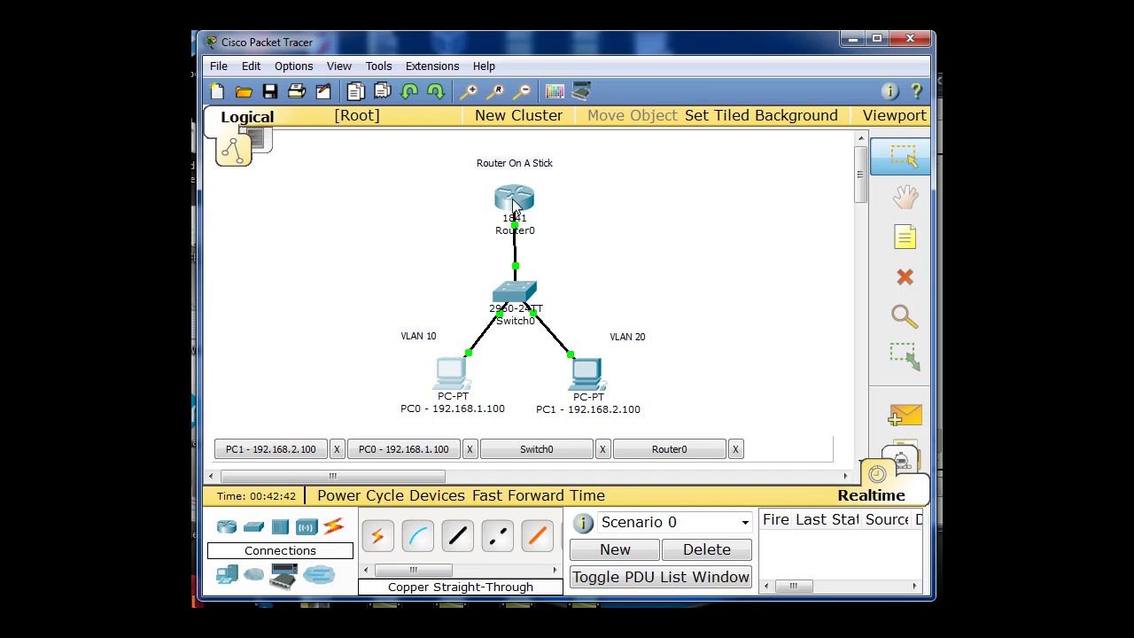